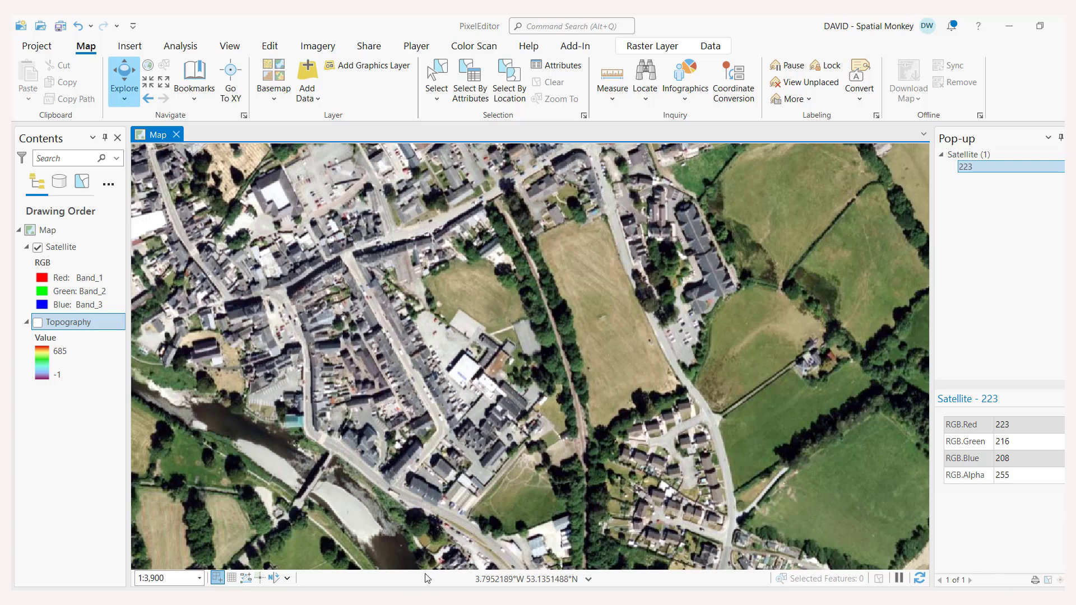
Select the Satellite layer and launch Pixel Editor on it from the Imagery tab.
{"action": "left_click", "coordinate": [74, 247]}
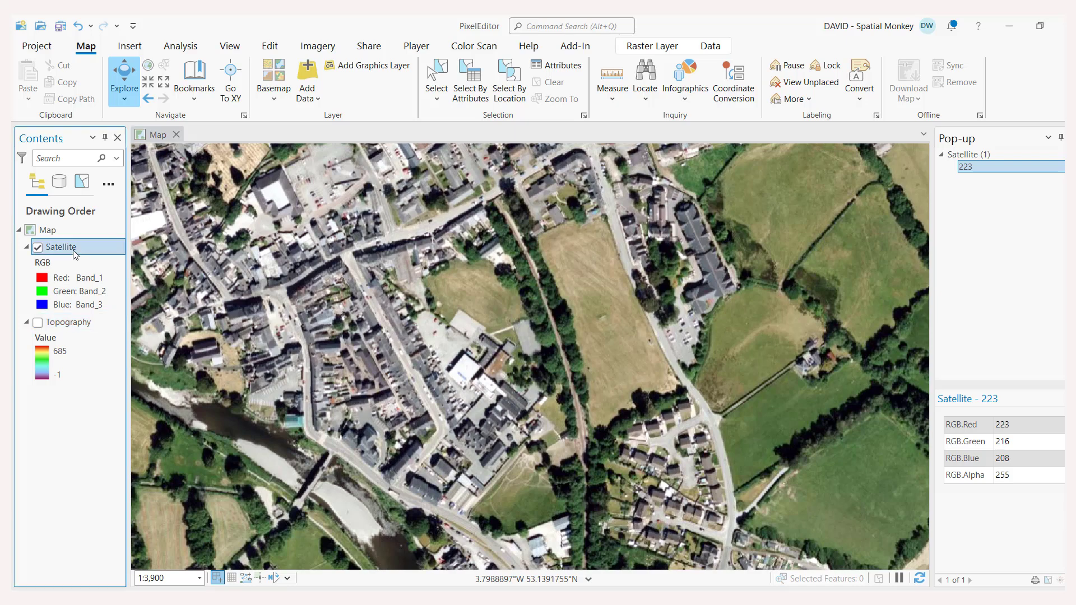
{"action": "left_click", "coordinate": [316, 49]}
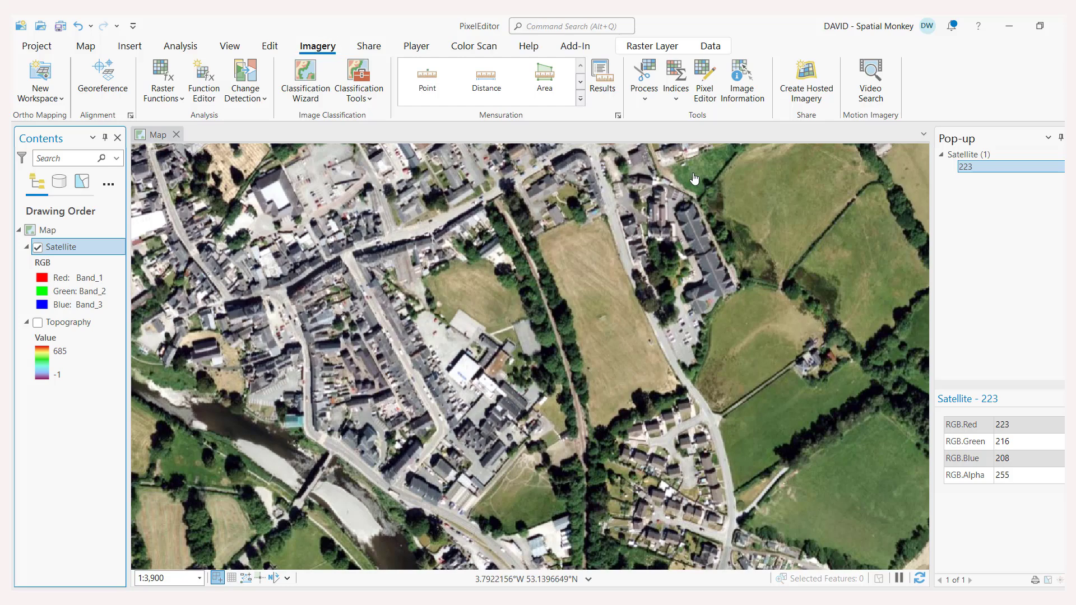
{"action": "left_click", "coordinate": [706, 84]}
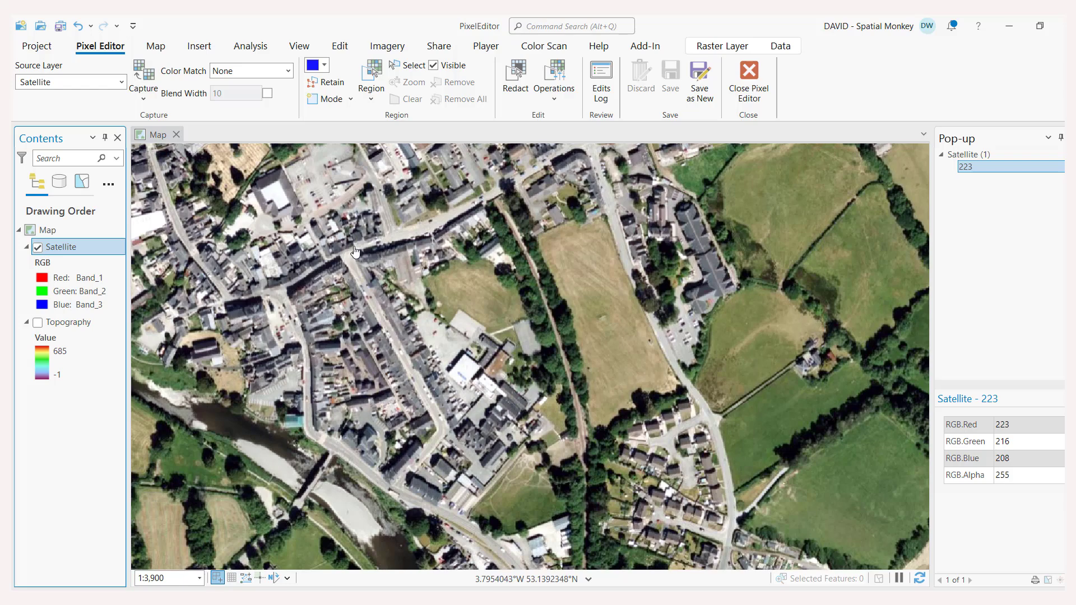
With Capture set to Copy, copy the polygon-outlined building block onto the eastern field.
{"action": "left_click", "coordinate": [144, 101]}
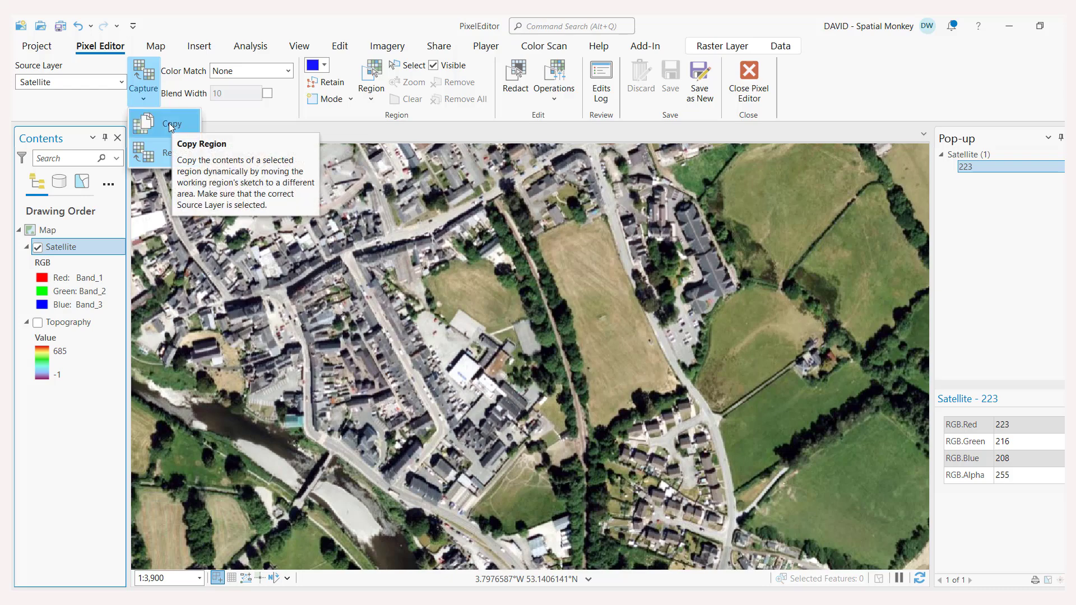
{"action": "left_click", "coordinate": [169, 123]}
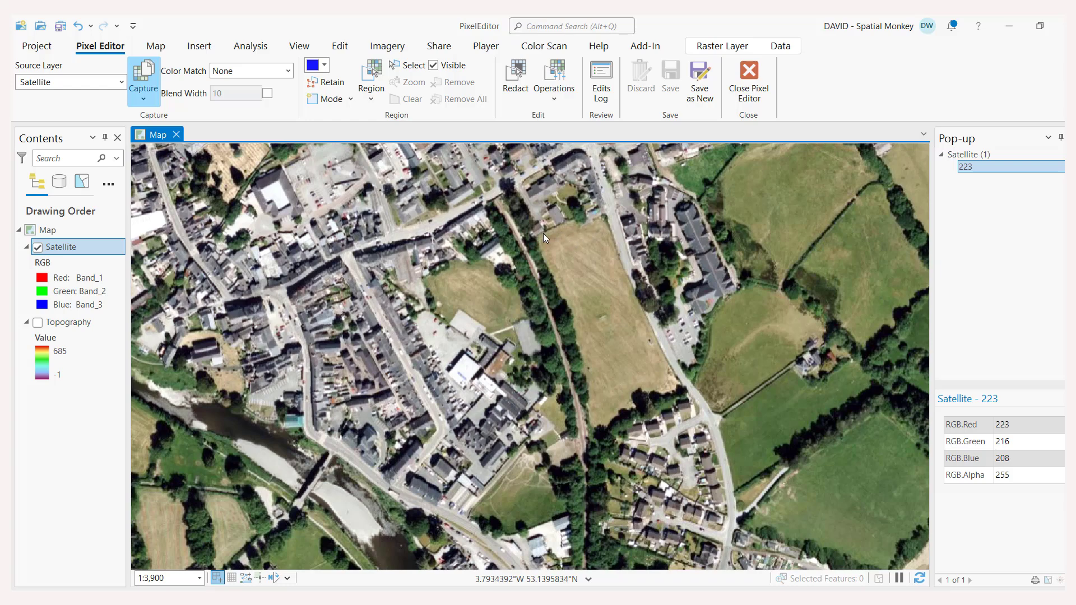
{"action": "left_click", "coordinate": [342, 264]}
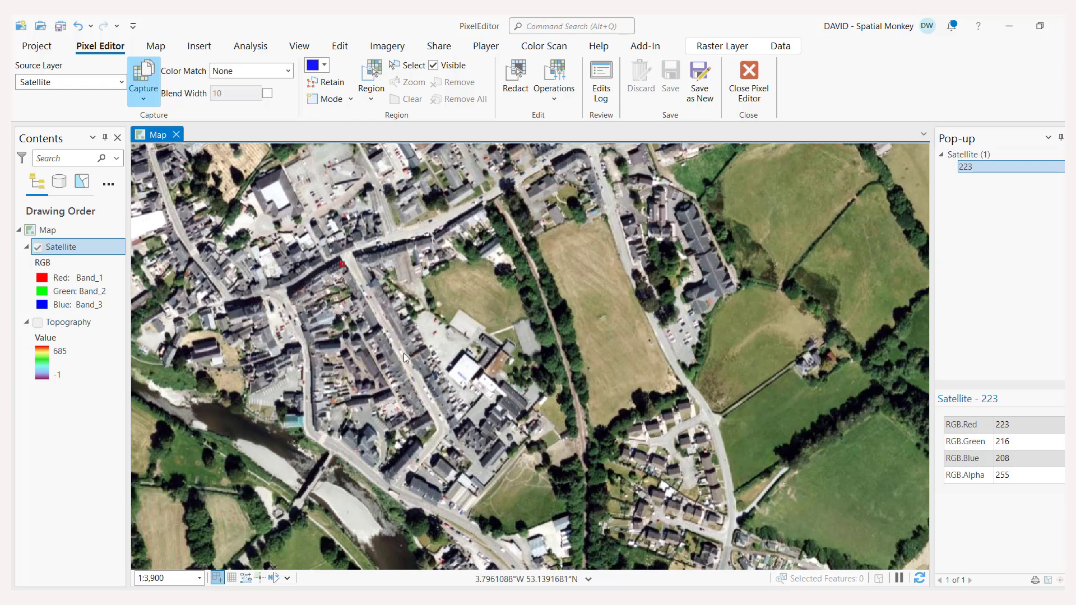
{"action": "left_click", "coordinate": [431, 431]}
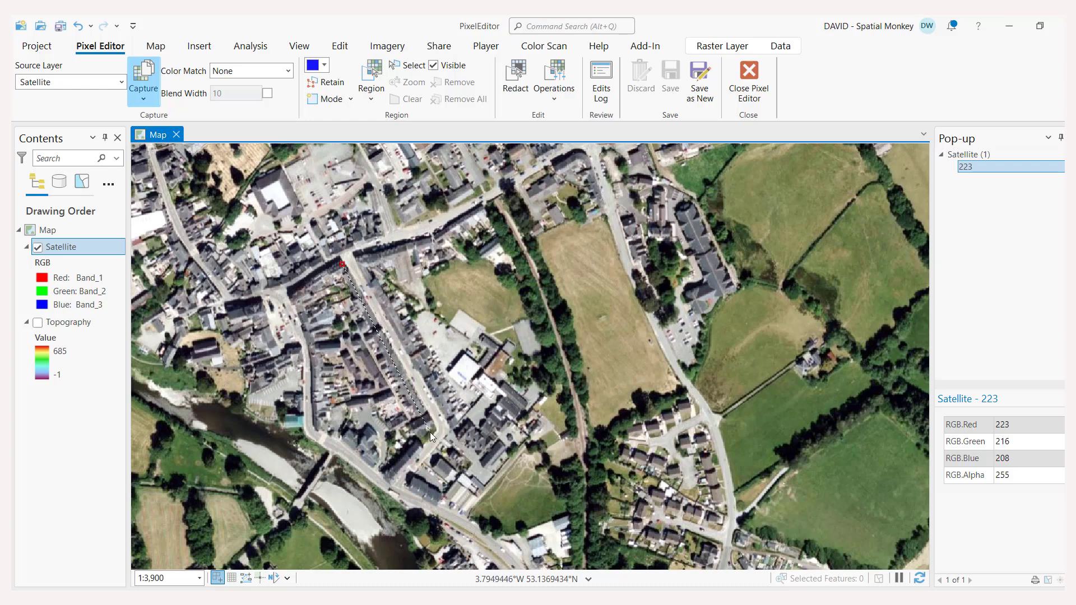
{"action": "left_click", "coordinate": [384, 474]}
{"action": "left_click", "coordinate": [294, 298]}
{"action": "left_click", "coordinate": [294, 297]}
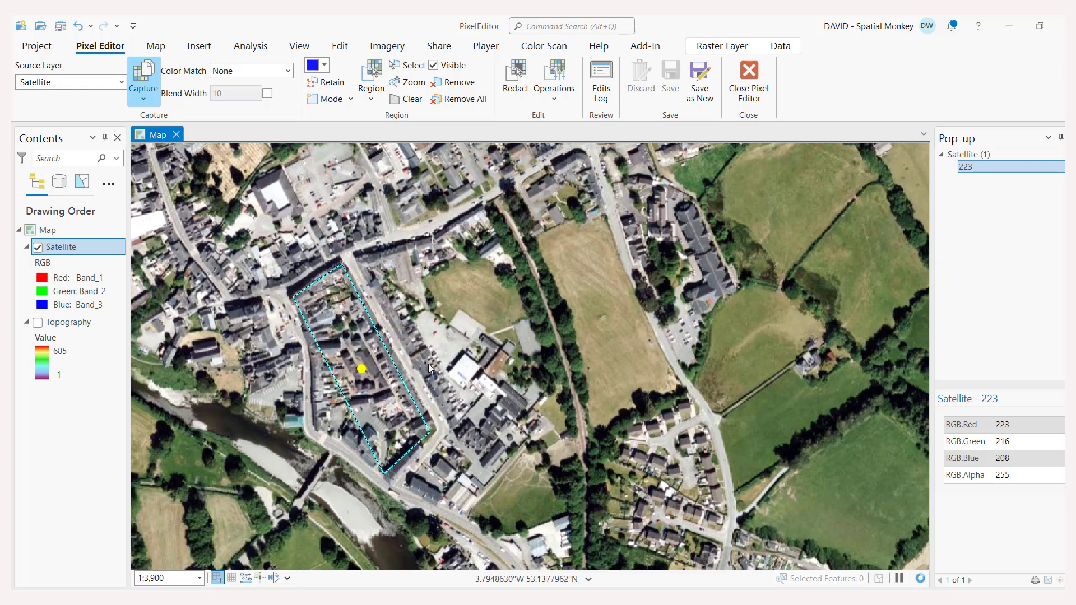
{"action": "left_click_drag", "start_coordinate": [362, 368], "coordinate": [610, 315]}
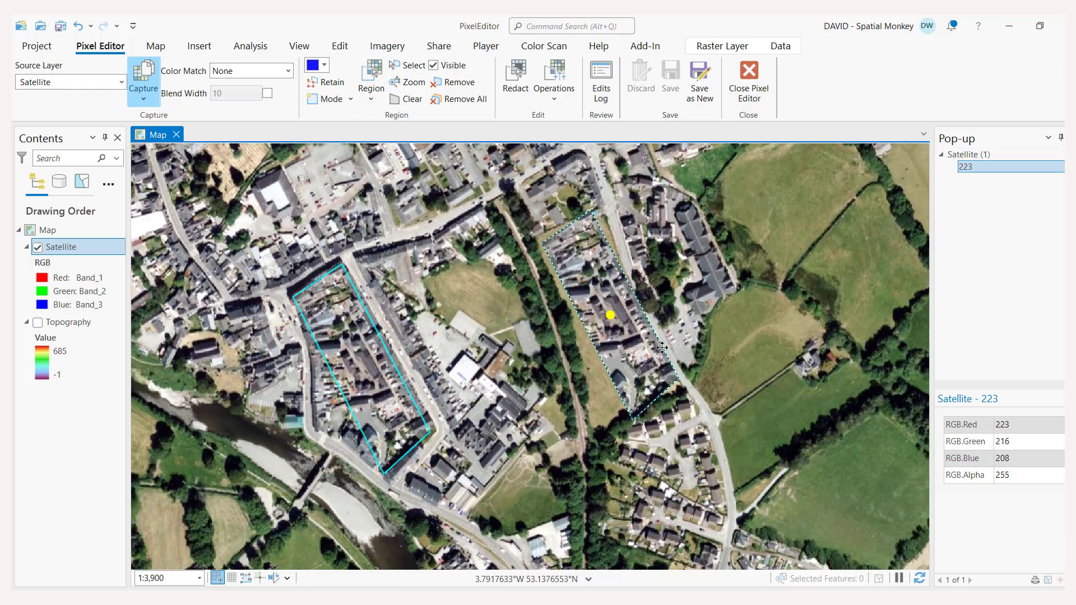
{"action": "key", "text": "Return"}
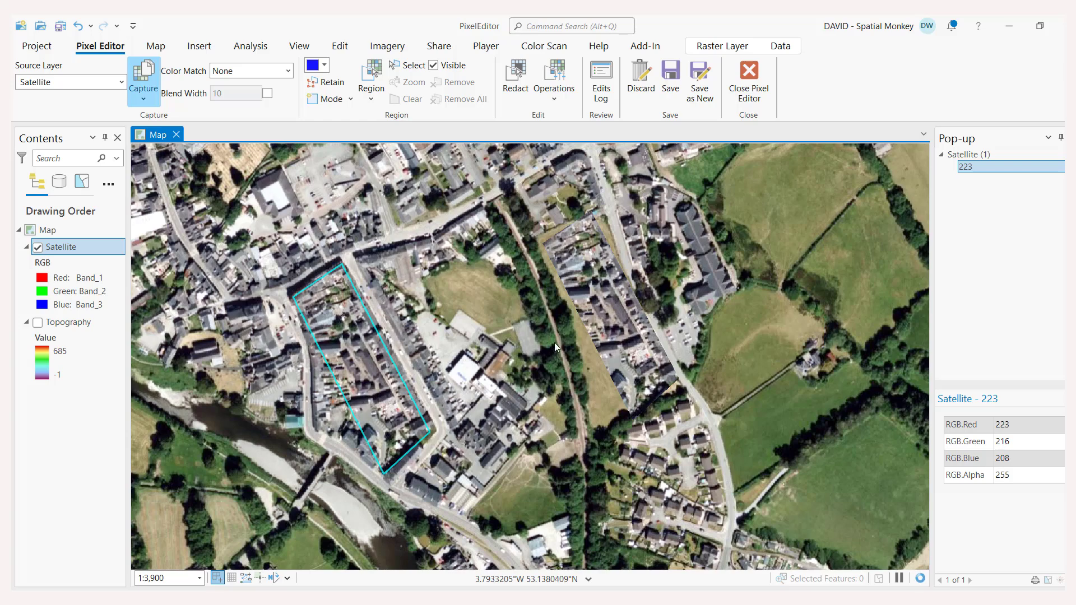
With Capture set to Replace, fill a four-sided grass strip with imagery from the east.
{"action": "left_click", "coordinate": [143, 99]}
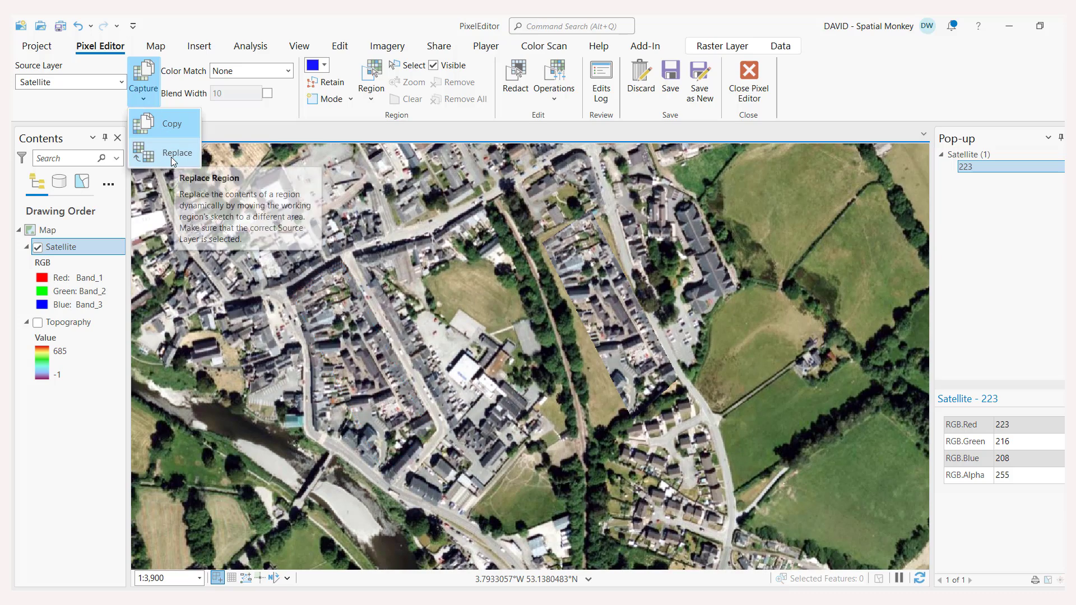
{"action": "left_click", "coordinate": [172, 156]}
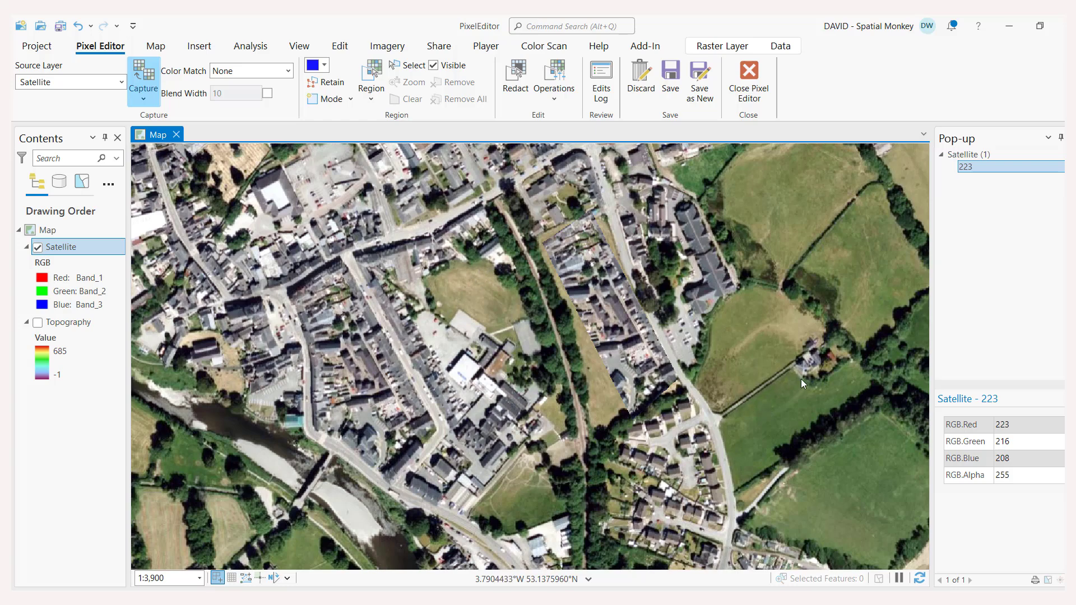
{"action": "left_click", "coordinate": [437, 310]}
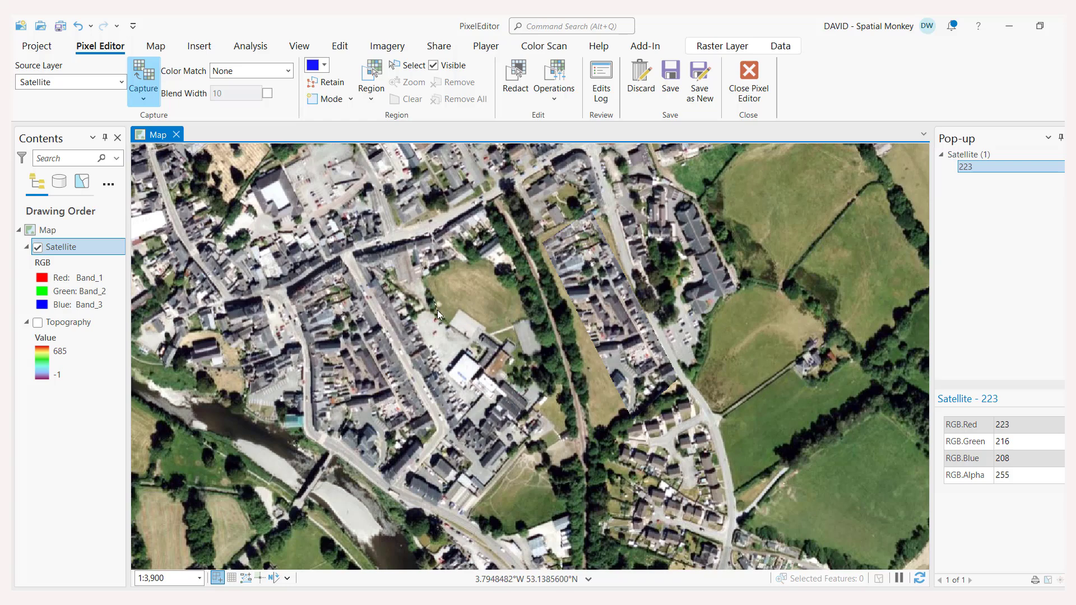
{"action": "left_click", "coordinate": [502, 276]}
{"action": "left_click", "coordinate": [490, 263]}
{"action": "double_click", "coordinate": [490, 262]}
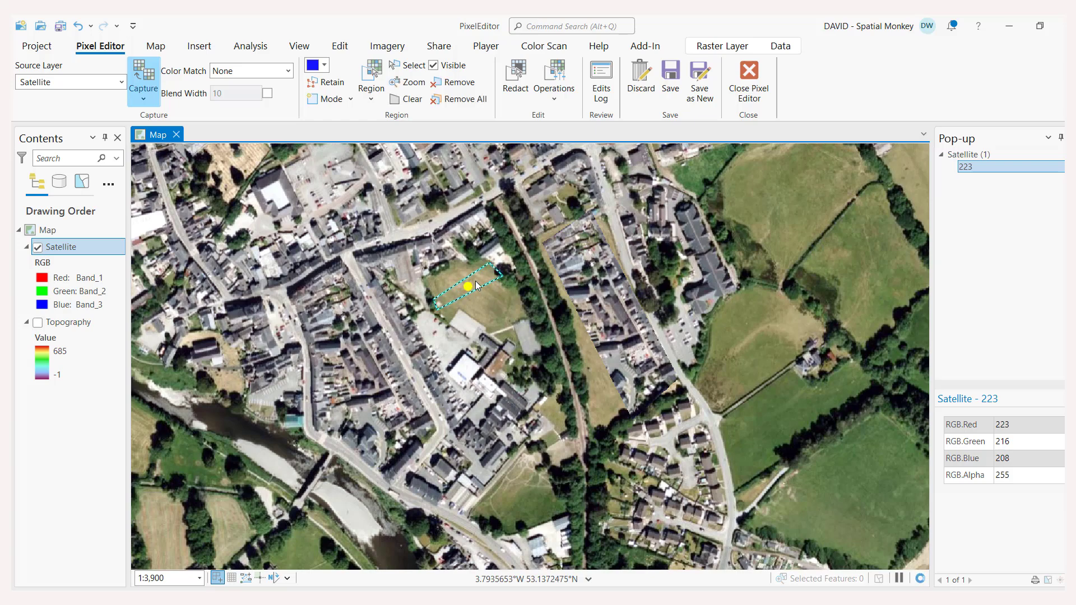
{"action": "left_click_drag", "start_coordinate": [473, 286], "coordinate": [761, 388]}
{"action": "key", "text": "Escape"}
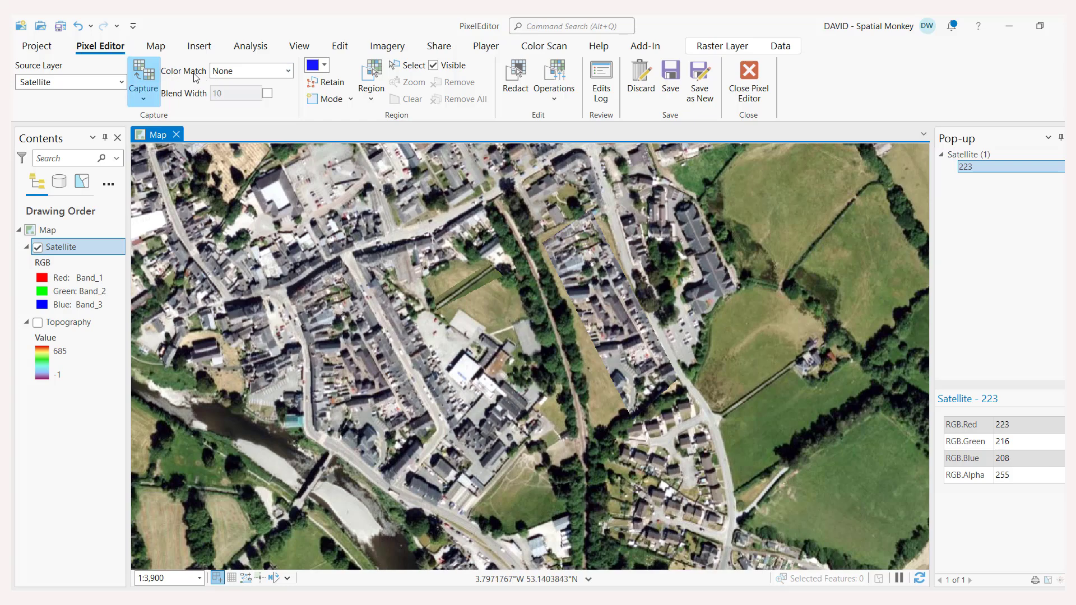
Undo the grass strip patch and set Color Match to Standard.
{"action": "left_click", "coordinate": [79, 26]}
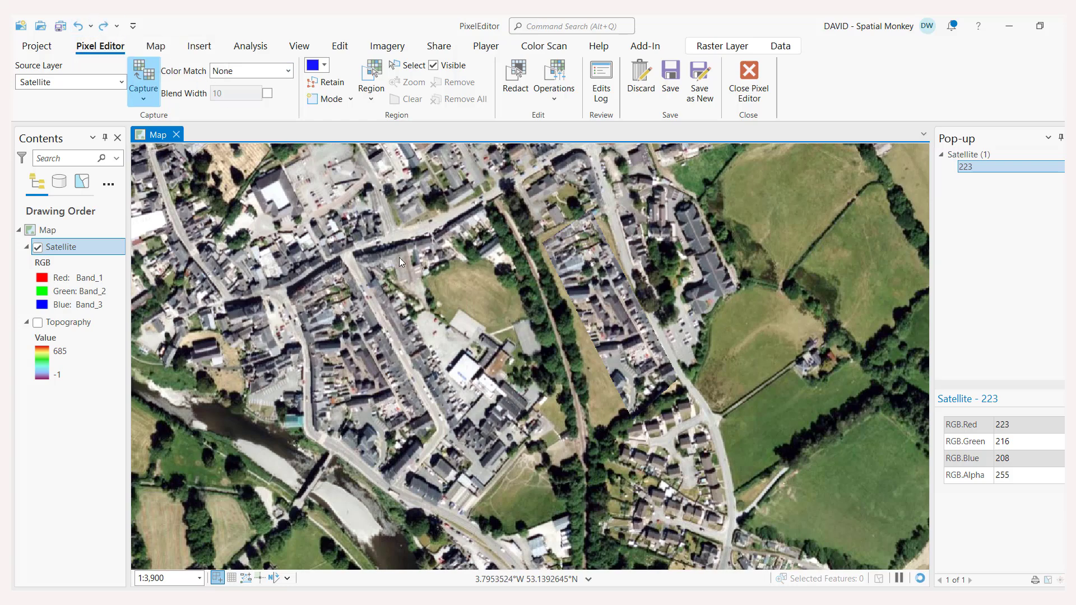
{"action": "left_click", "coordinate": [288, 71]}
{"action": "left_click", "coordinate": [269, 99]}
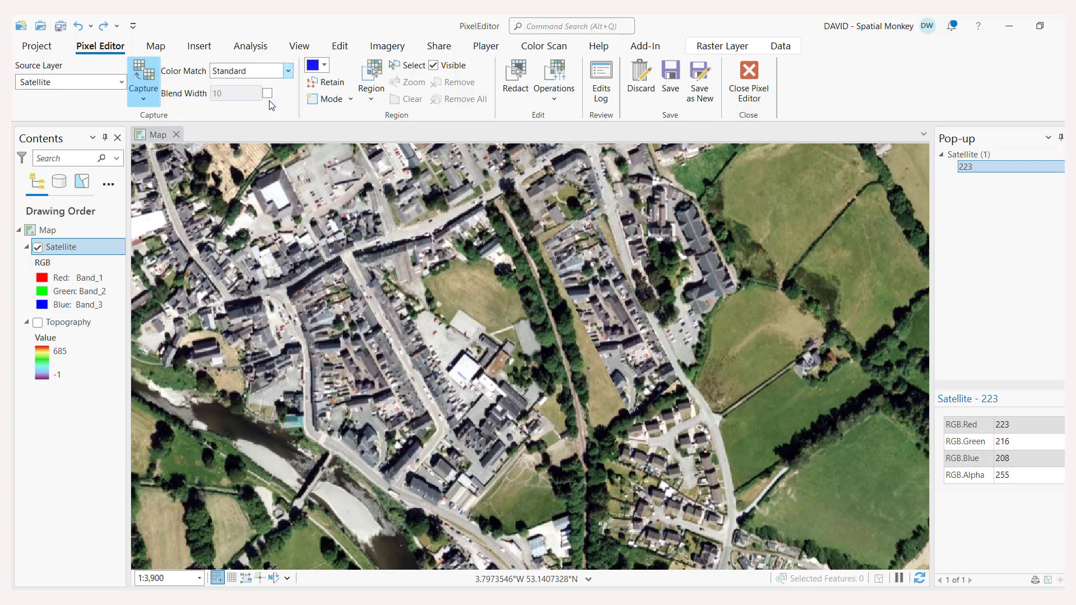
Redraw the four-sided grass strip and replace it with imagery from the eastern field.
{"action": "left_click", "coordinate": [431, 291]}
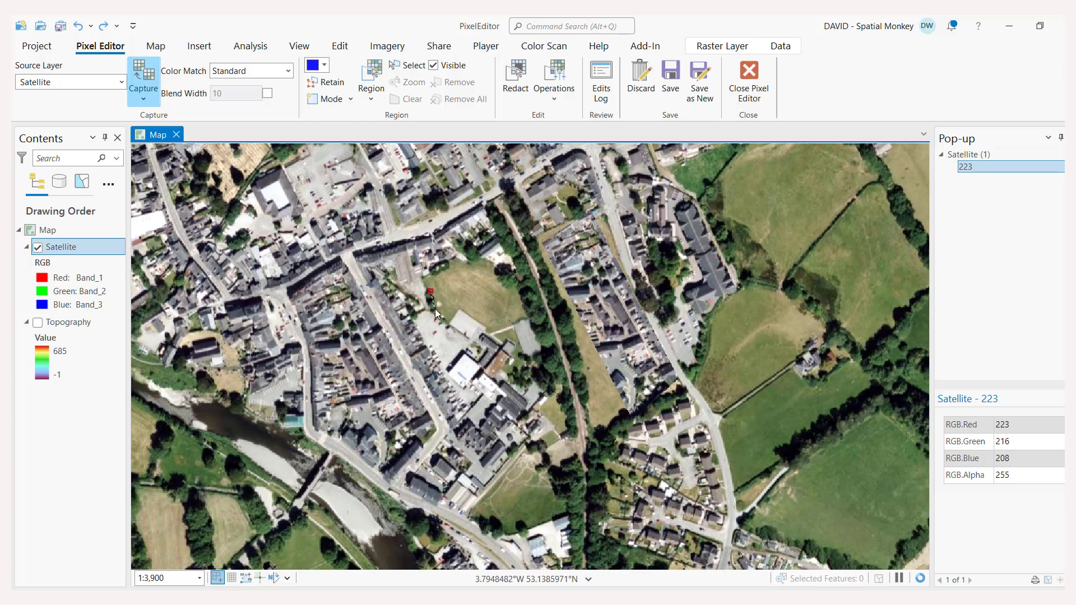
{"action": "left_click", "coordinate": [435, 308]}
{"action": "left_click", "coordinate": [498, 280]}
{"action": "left_click", "coordinate": [492, 265]}
{"action": "double_click", "coordinate": [491, 264]}
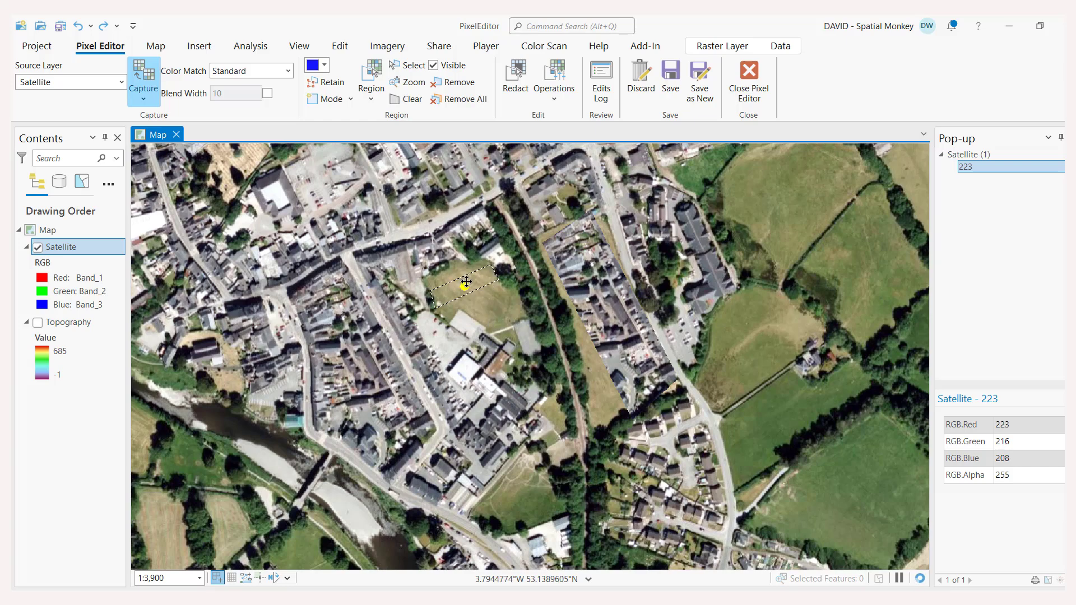
{"action": "left_click_drag", "start_coordinate": [468, 286], "coordinate": [763, 395]}
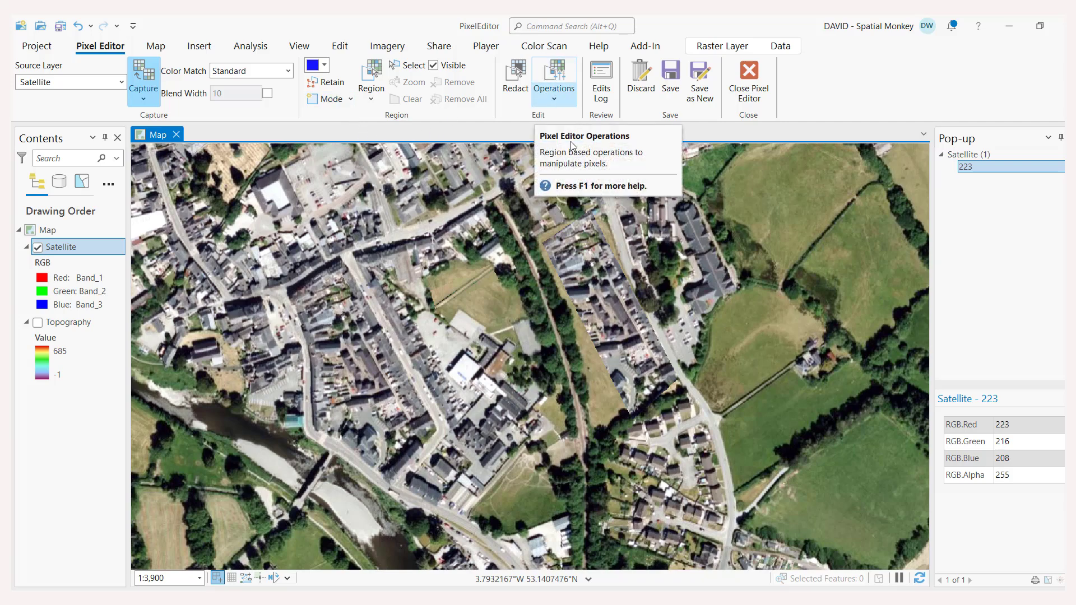
Switch Region to Polygon and outline the town building block near the river.
{"action": "left_click", "coordinate": [371, 99]}
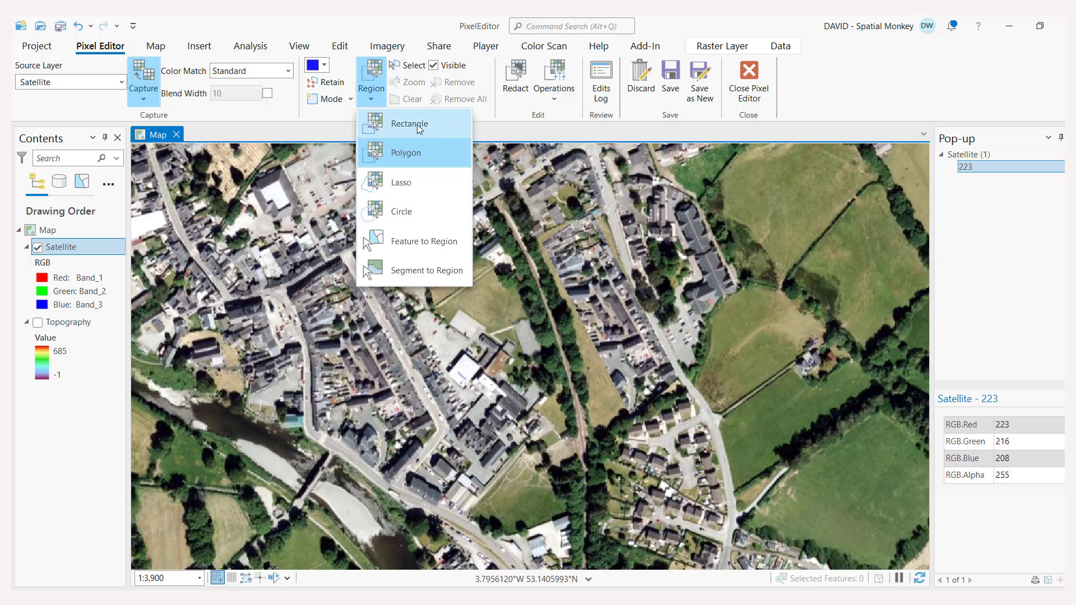
{"action": "left_click", "coordinate": [415, 156]}
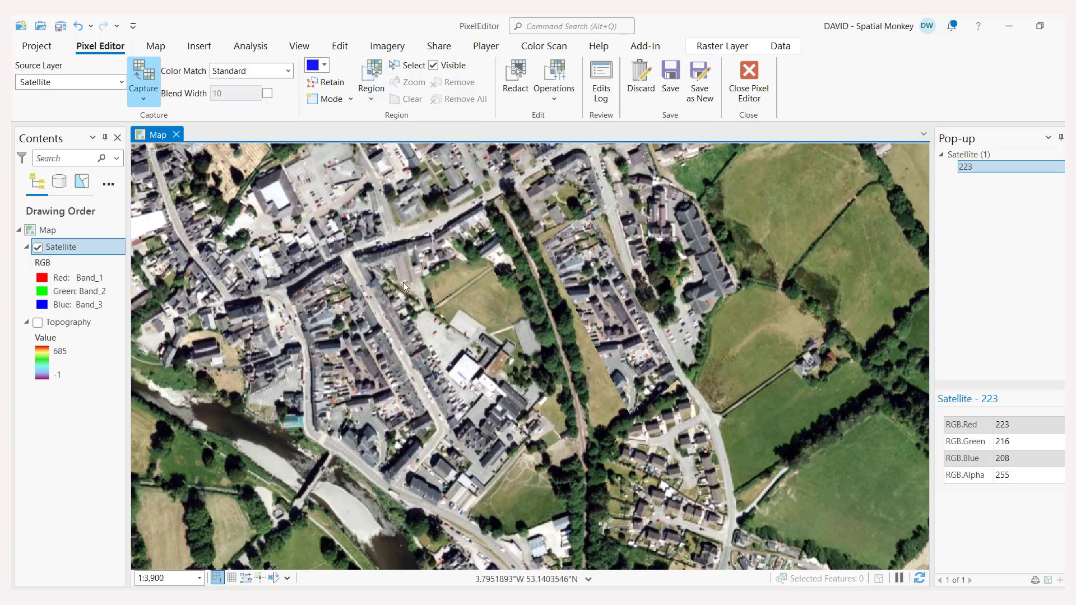
{"action": "left_click", "coordinate": [339, 260]}
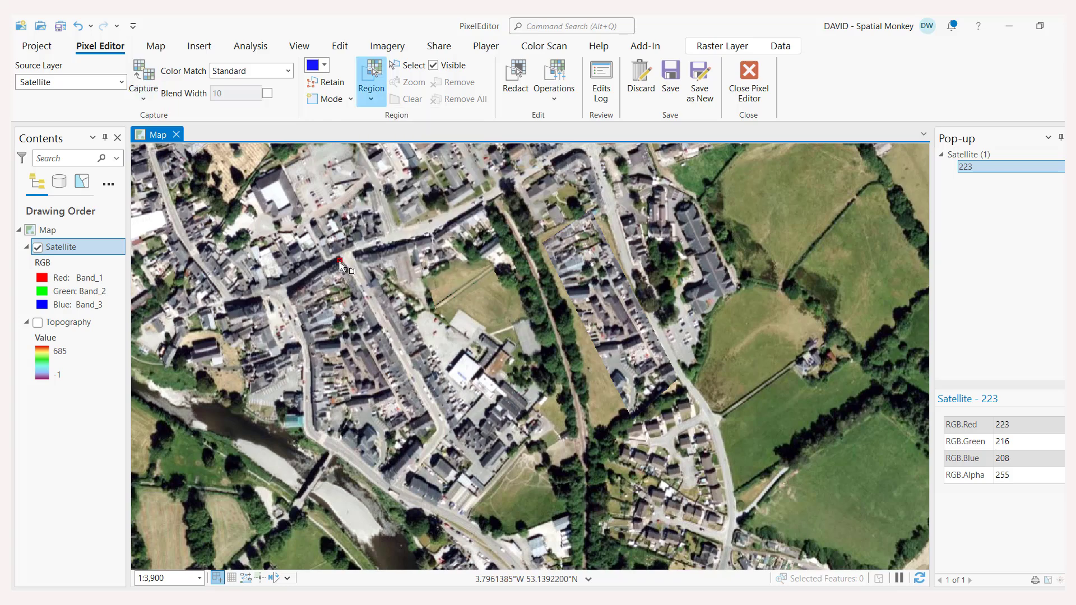
{"action": "left_click", "coordinate": [436, 429]}
{"action": "left_click", "coordinate": [395, 475]}
{"action": "left_click", "coordinate": [314, 423]}
{"action": "left_click", "coordinate": [307, 336]}
{"action": "double_click", "coordinate": [288, 290]}
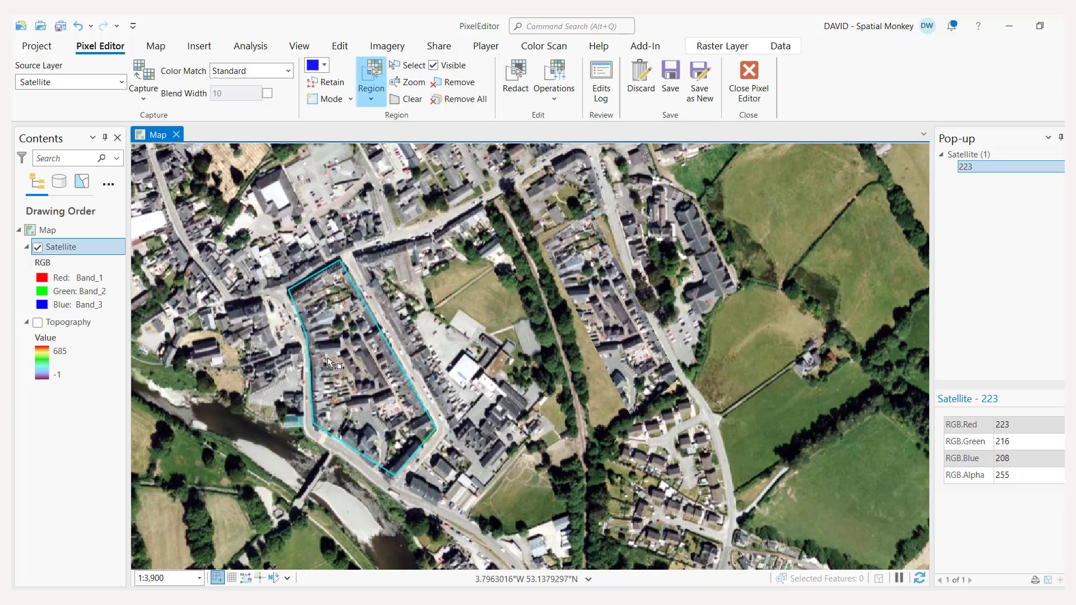
{"action": "left_click", "coordinate": [565, 101]}
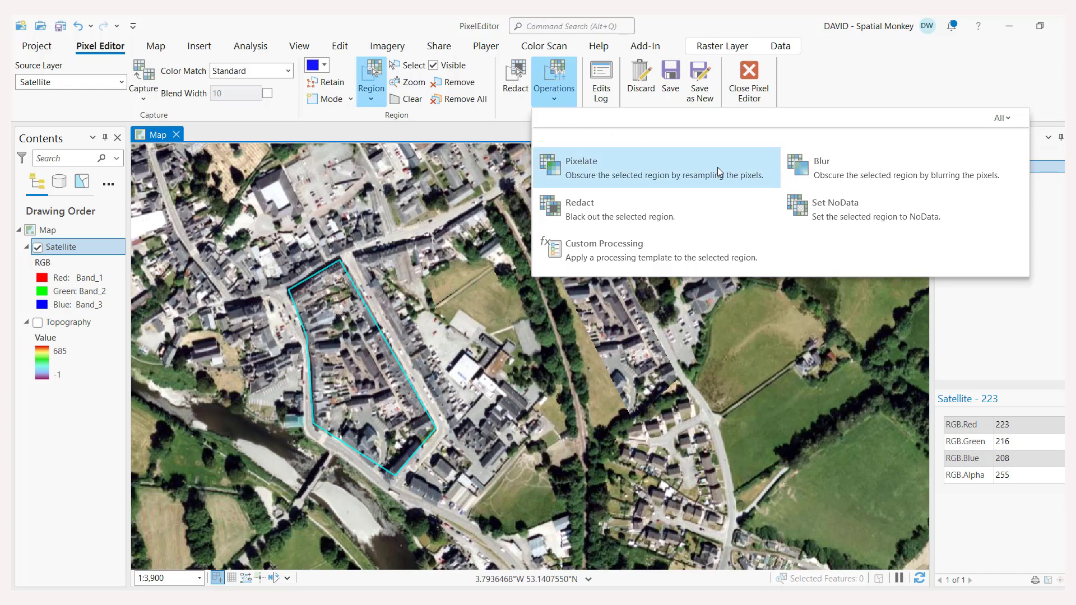
Pixelate the outlined building block with Factor 8.
{"action": "left_click", "coordinate": [581, 175]}
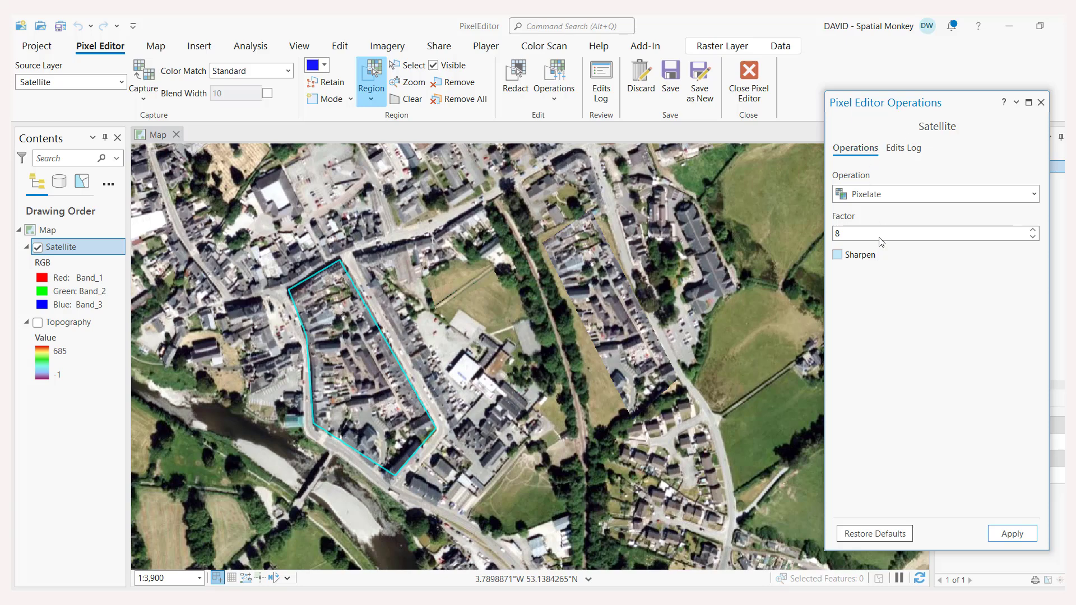
{"action": "left_click", "coordinate": [1034, 195]}
{"action": "left_click", "coordinate": [1036, 195]}
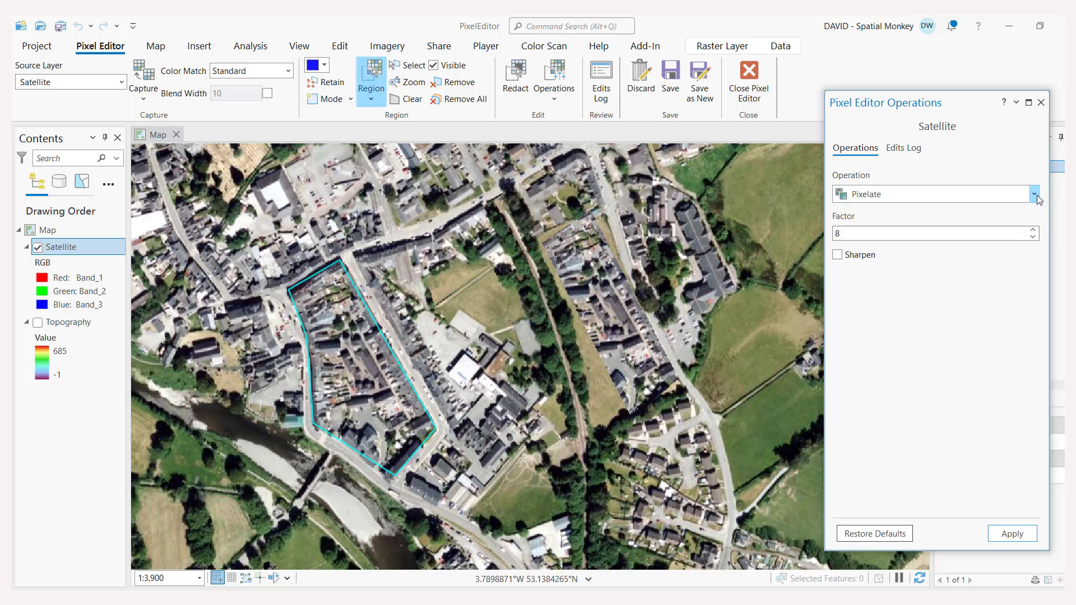
{"action": "left_click", "coordinate": [1012, 534]}
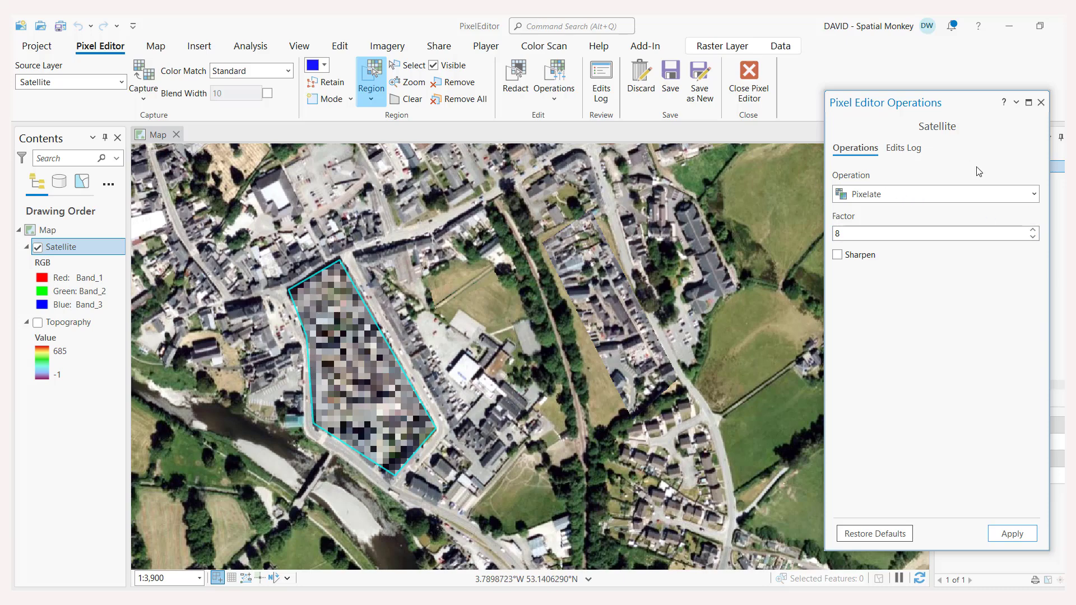
Redact the buildings near the top edge with a drawn polygon.
{"action": "left_click", "coordinate": [1035, 195]}
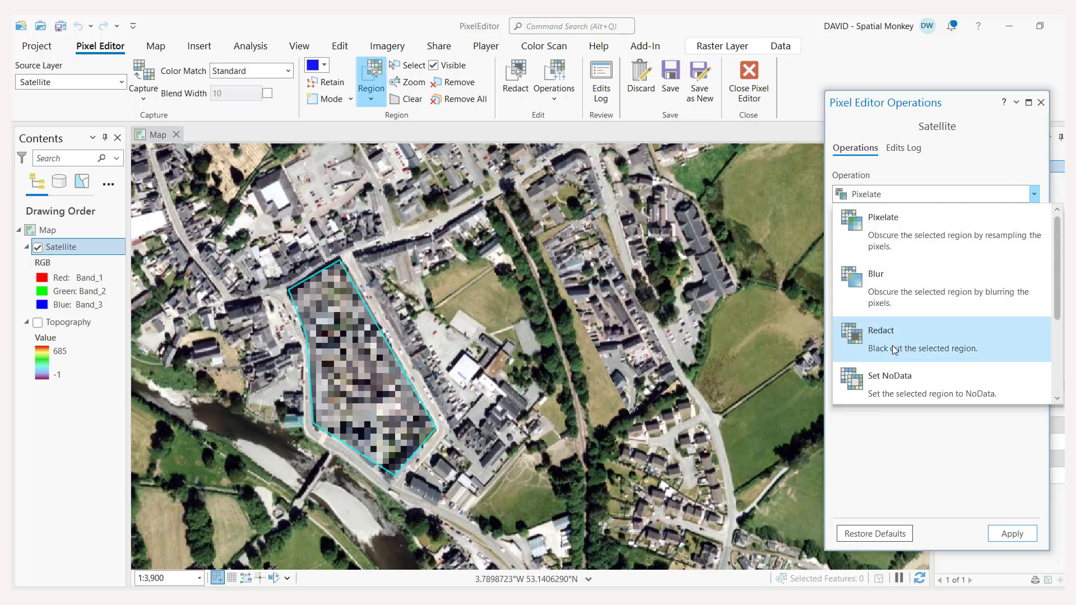
{"action": "key", "text": "Escape"}
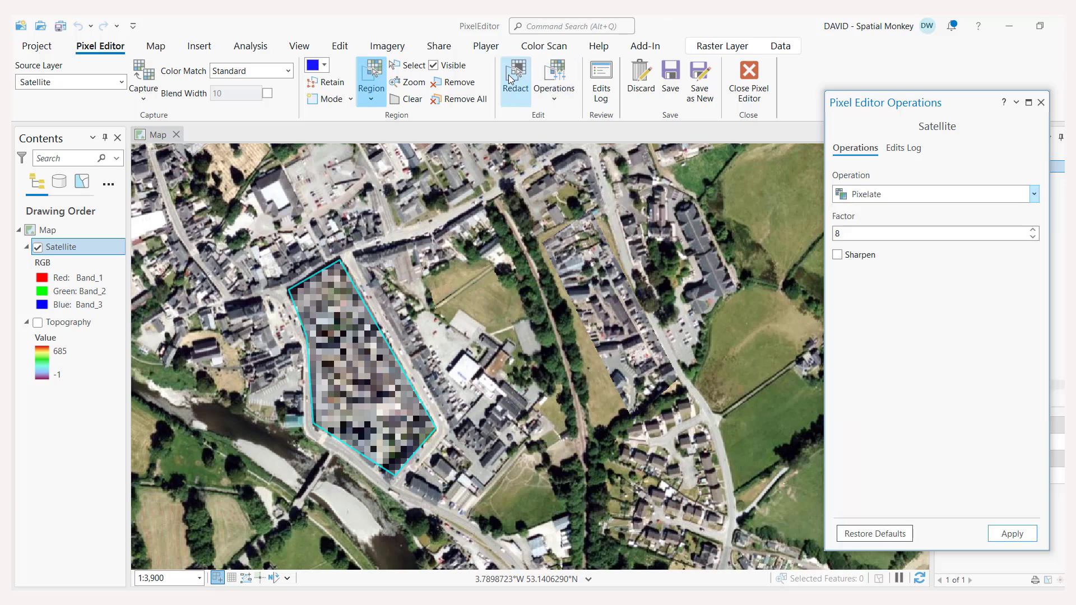
{"action": "left_click", "coordinate": [517, 72]}
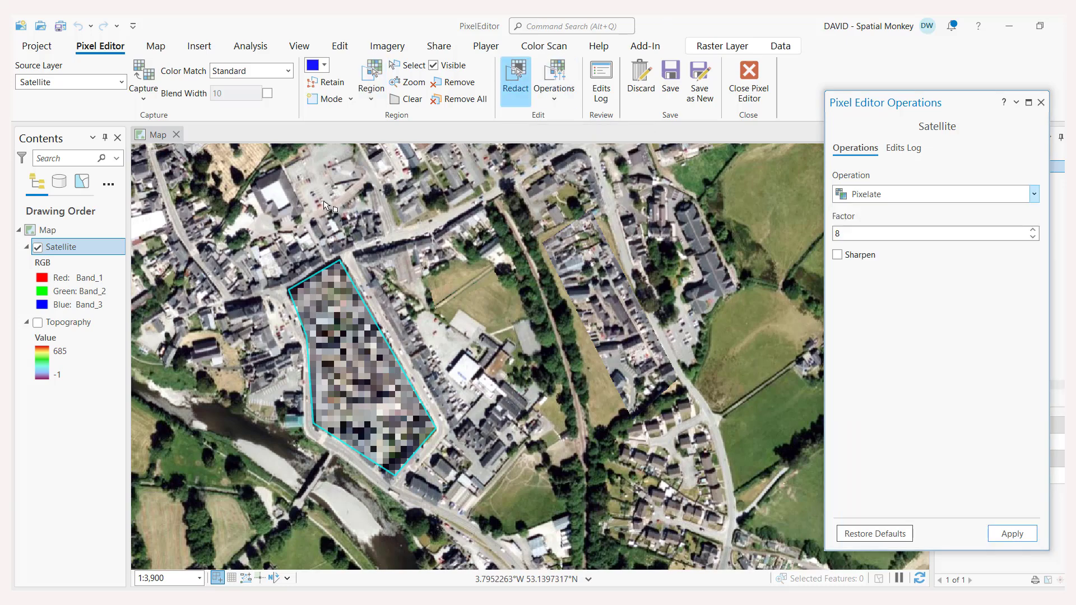
{"action": "left_click", "coordinate": [296, 176]}
{"action": "left_click", "coordinate": [322, 236]}
{"action": "left_click", "coordinate": [387, 225]}
{"action": "double_click", "coordinate": [359, 151]}
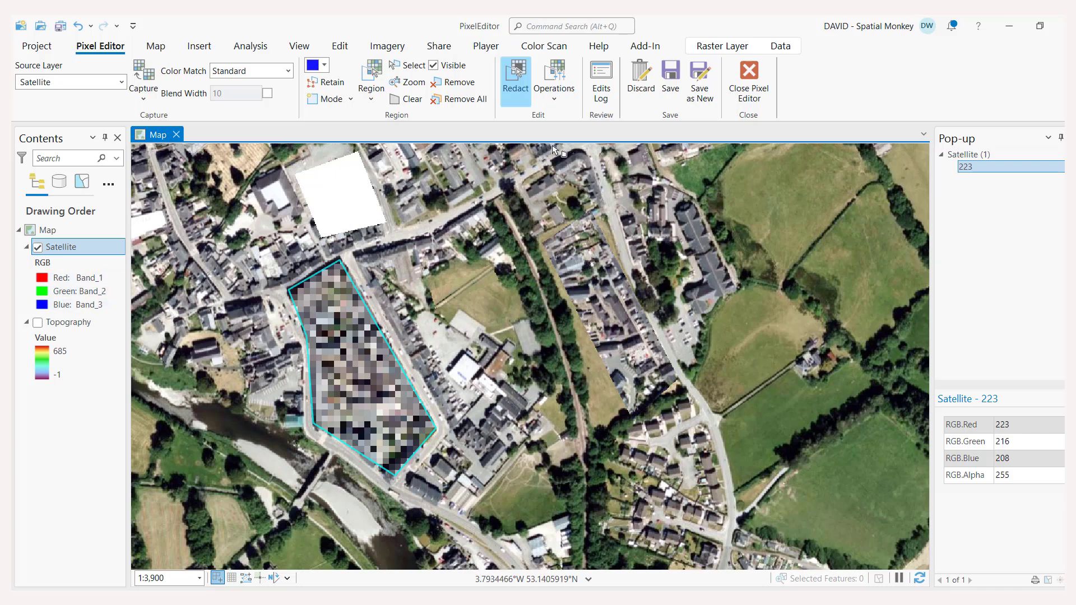
Discard all unsaved pixel edits on the Satellite image, confirming Yes.
{"action": "left_click", "coordinate": [558, 93]}
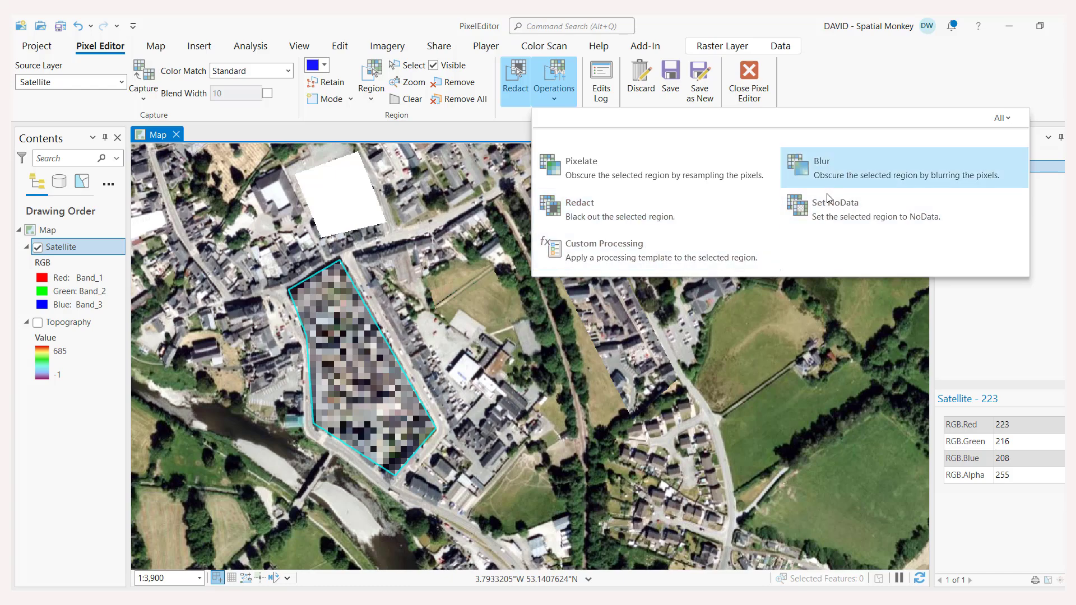
{"action": "left_click", "coordinate": [906, 84]}
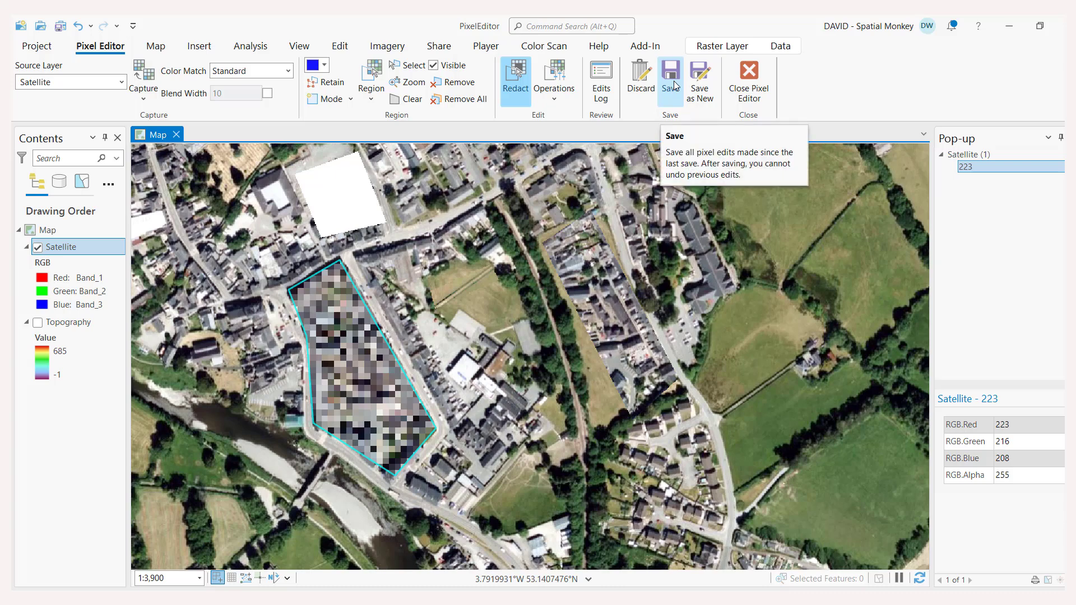
{"action": "left_click", "coordinate": [642, 90]}
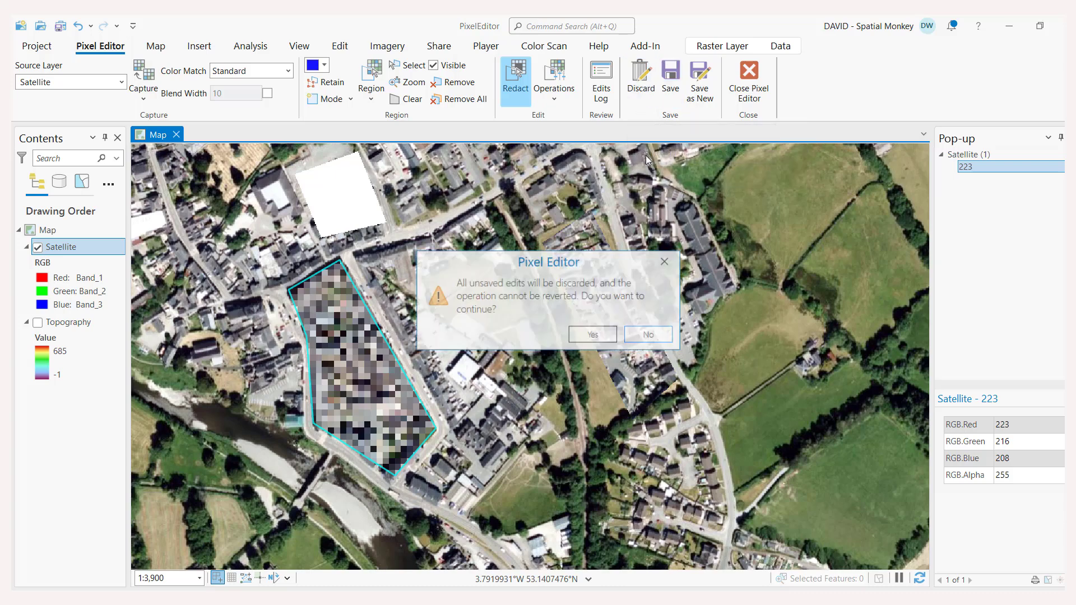
{"action": "left_click", "coordinate": [595, 335]}
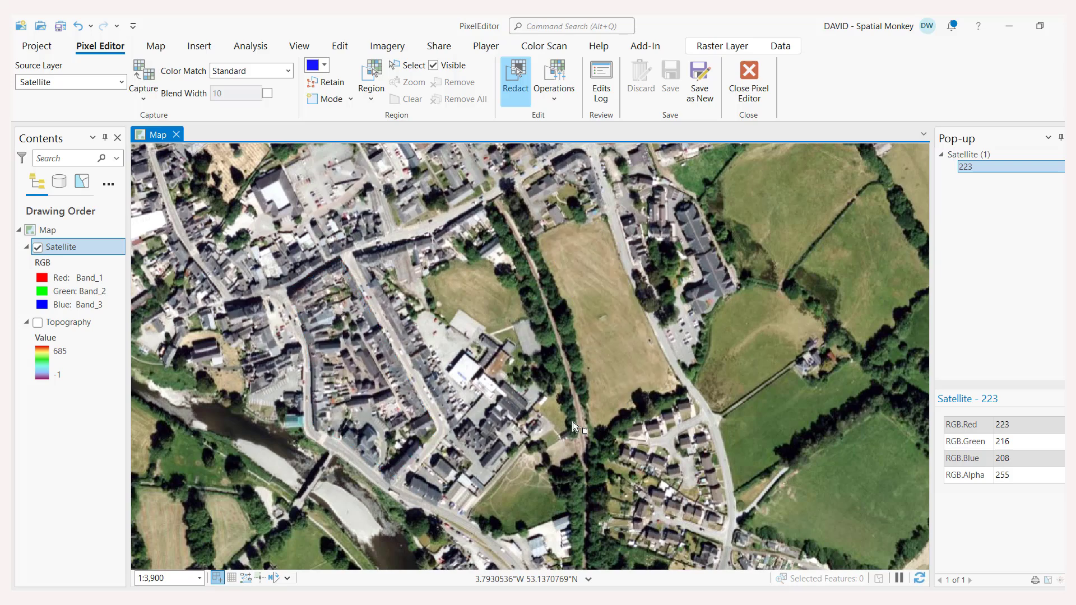
Close Pixel Editor, swap Satellite for Topography, zoom to its extent and start pixel editing.
{"action": "left_click", "coordinate": [751, 91]}
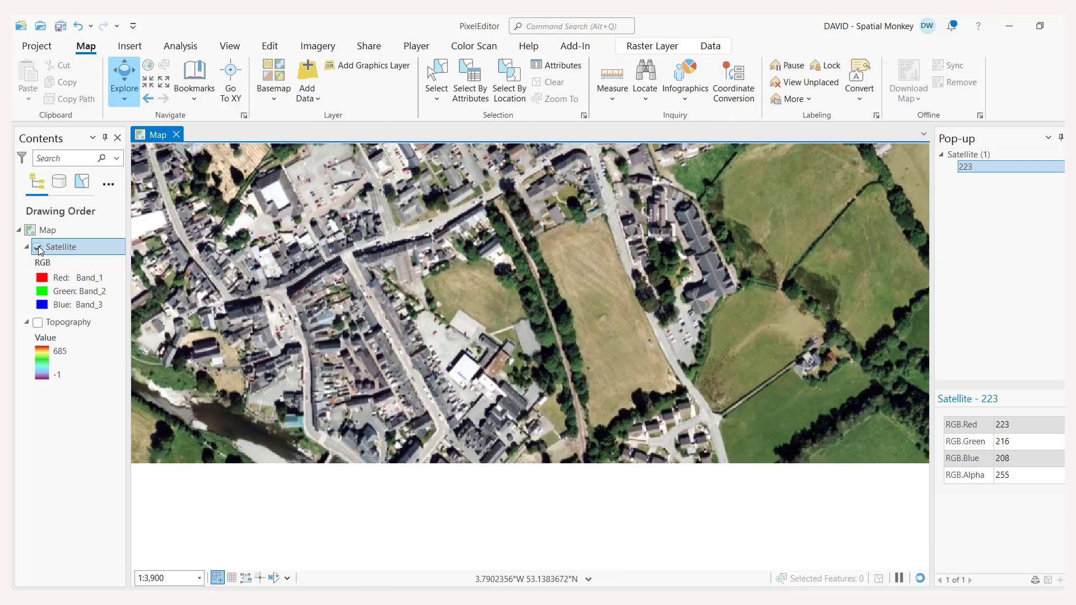
{"action": "left_click", "coordinate": [38, 247]}
{"action": "left_click", "coordinate": [39, 322]}
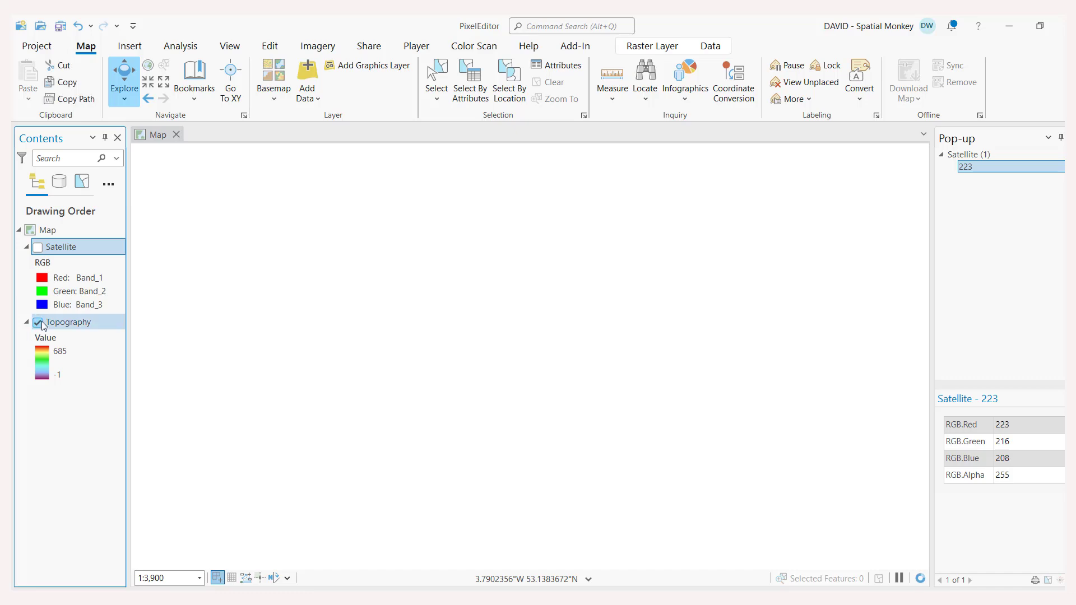
{"action": "left_click", "coordinate": [65, 322]}
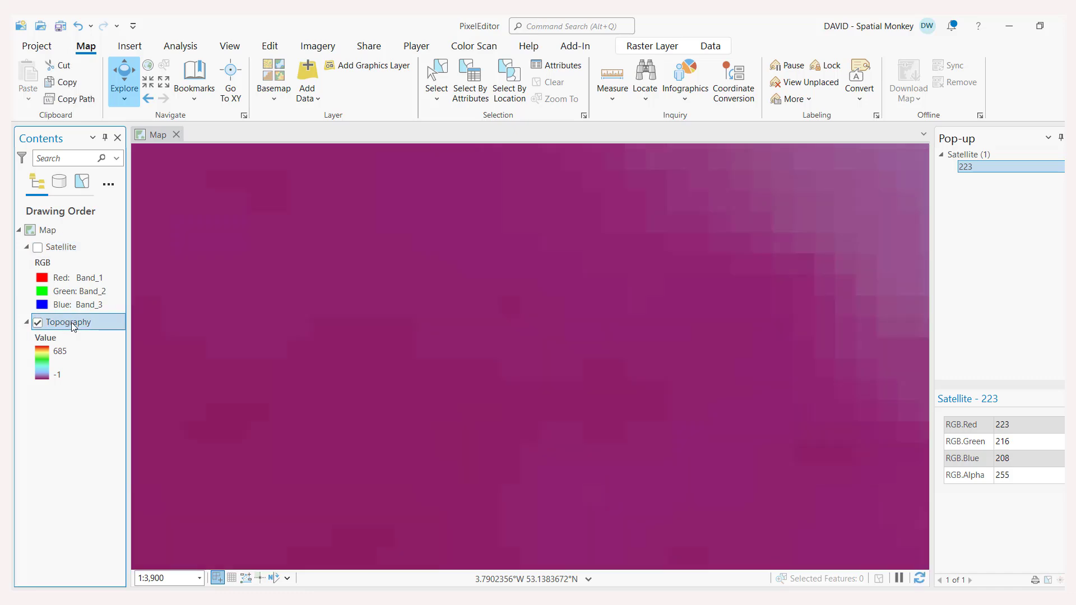
{"action": "right_click", "coordinate": [66, 323]}
{"action": "left_click", "coordinate": [97, 311]}
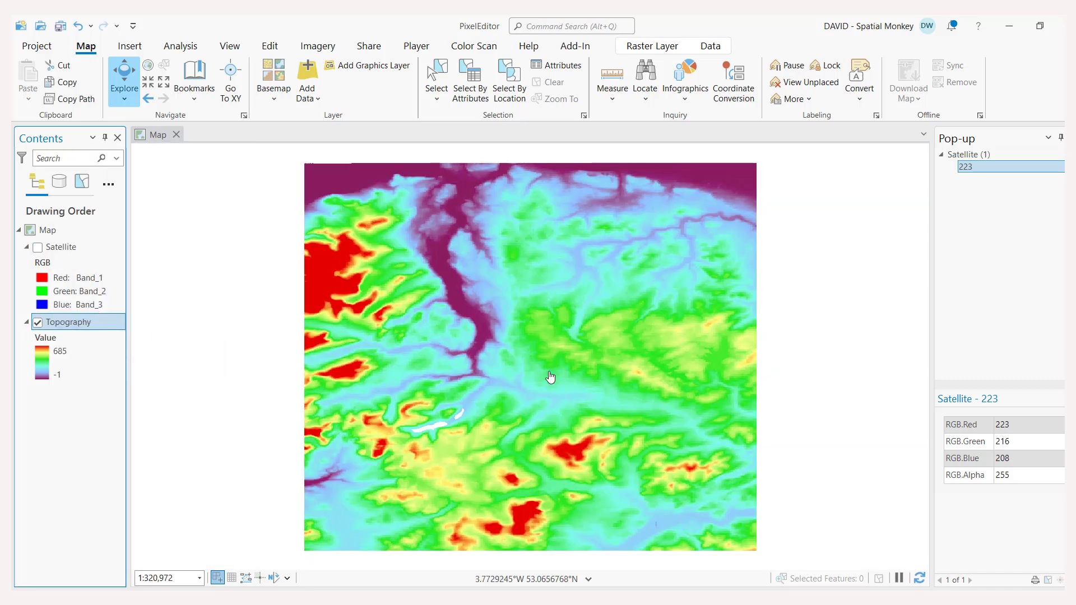
{"action": "left_click", "coordinate": [318, 47]}
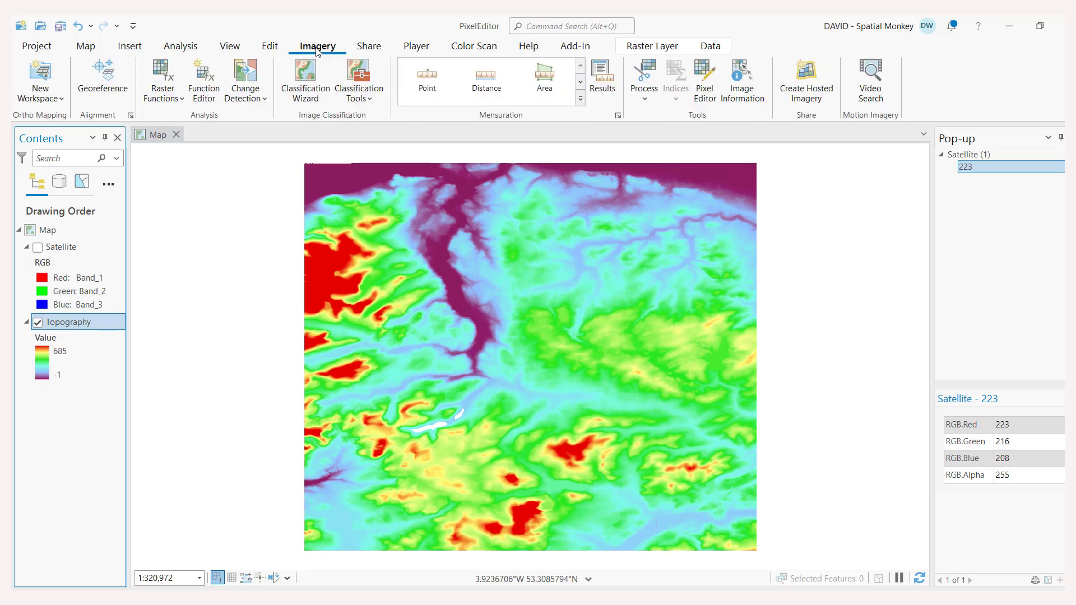
{"action": "left_click", "coordinate": [706, 85]}
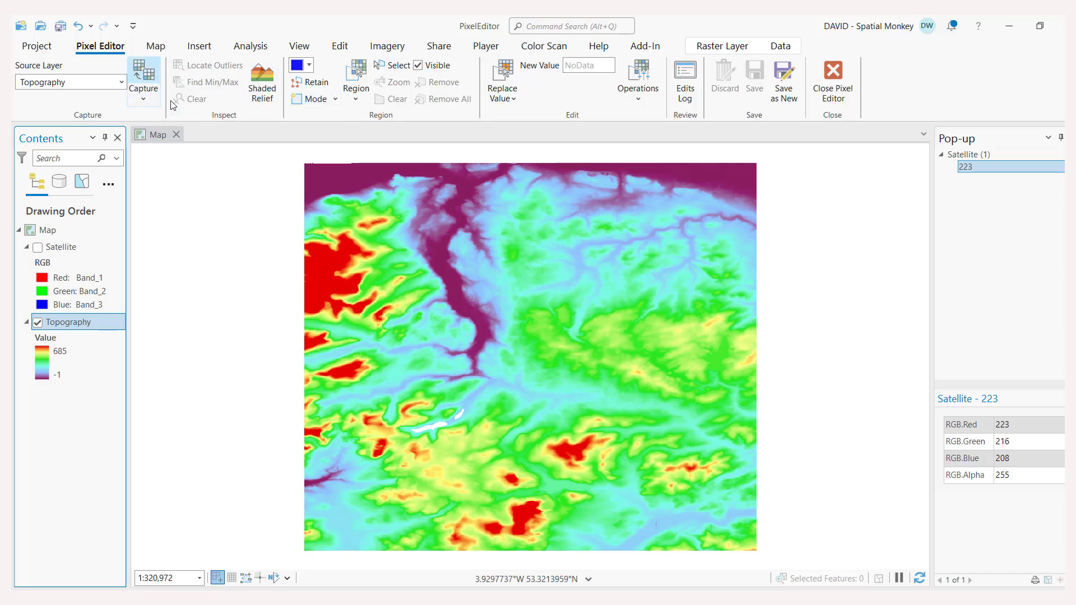
{"action": "left_click_drag", "start_coordinate": [482, 283], "coordinate": [413, 272]}
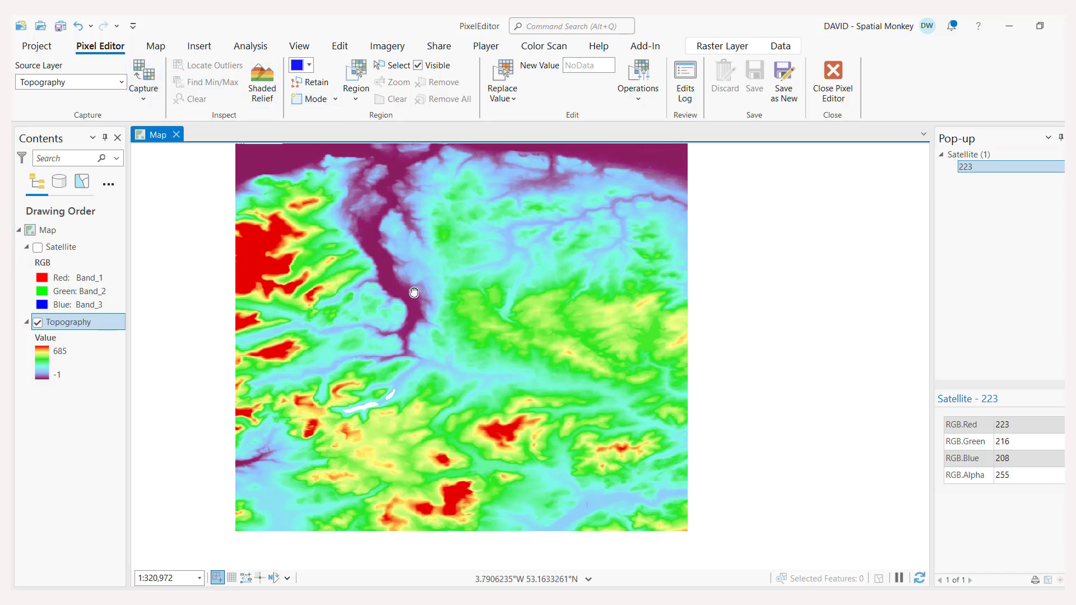
{"action": "scroll", "coordinate": [417, 292], "scroll_direction": "up", "scroll_amount": 2}
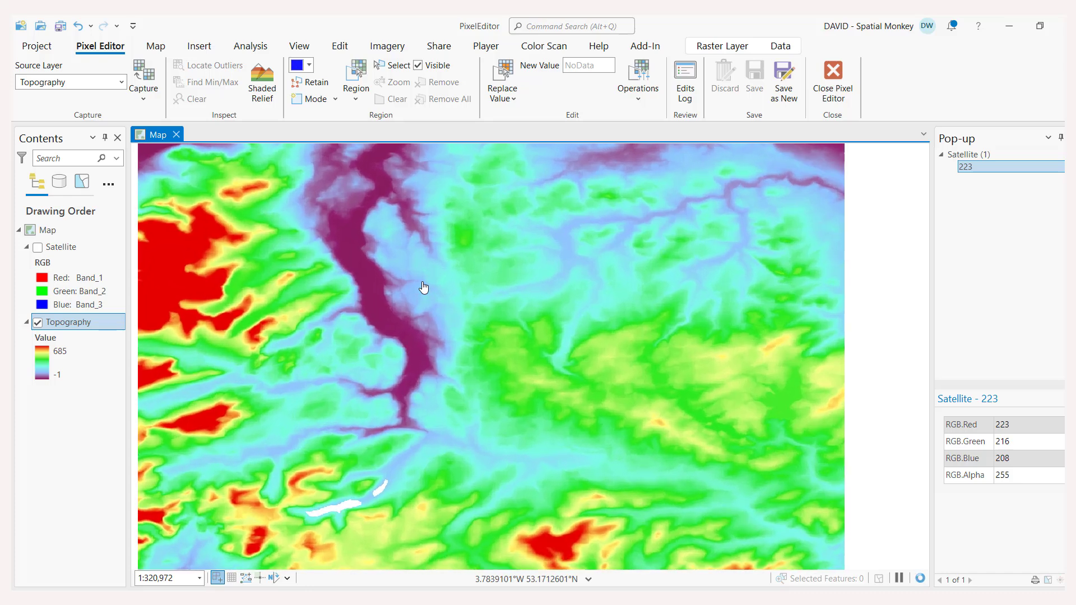
{"action": "left_click", "coordinate": [272, 93]}
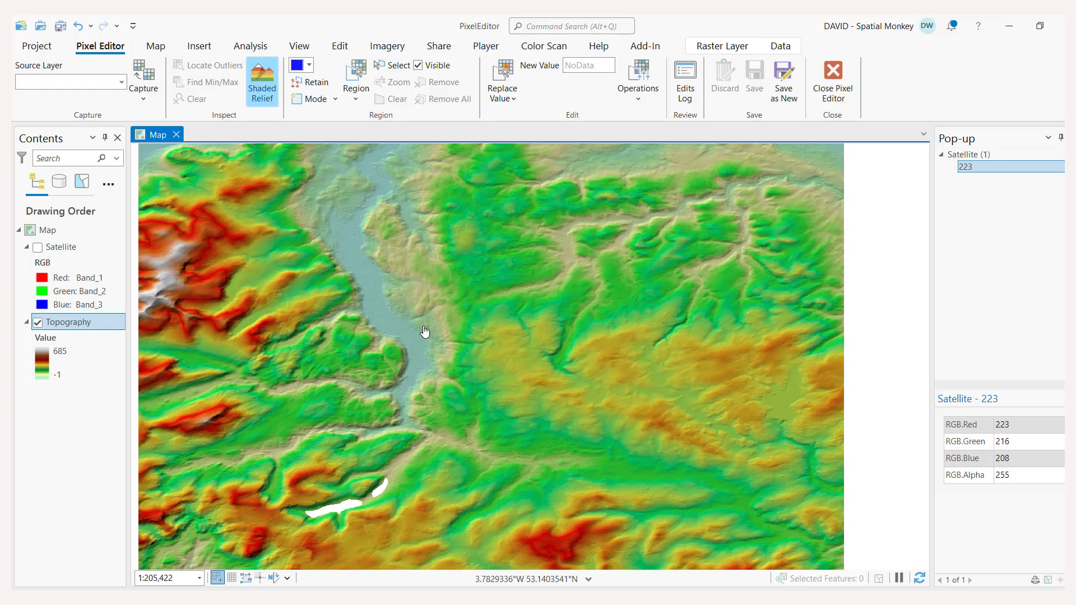
{"action": "left_click", "coordinate": [262, 93]}
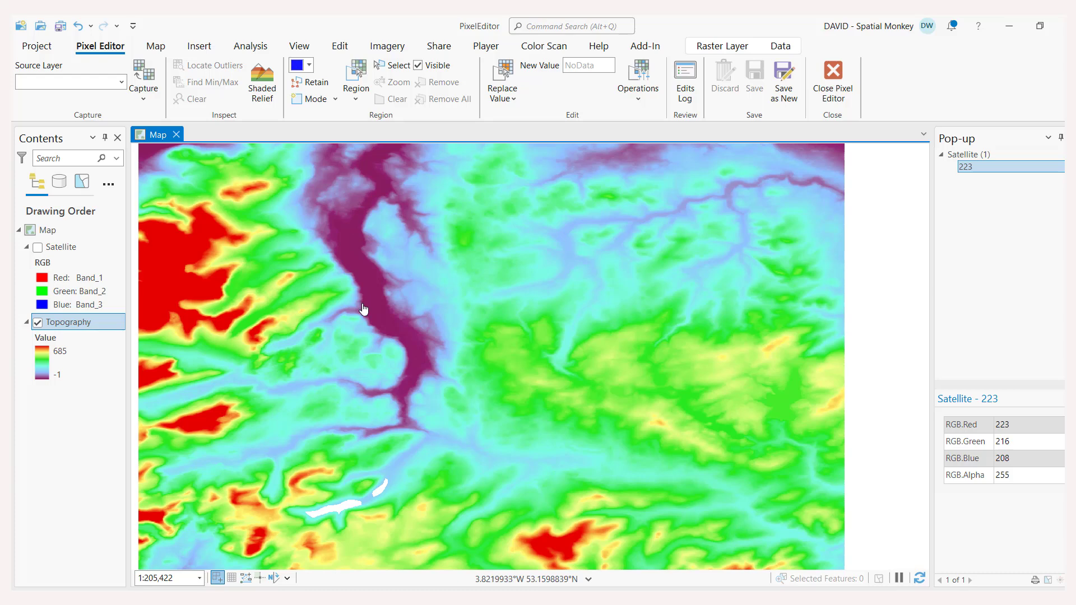
{"action": "left_click_drag", "start_coordinate": [370, 343], "coordinate": [370, 247]}
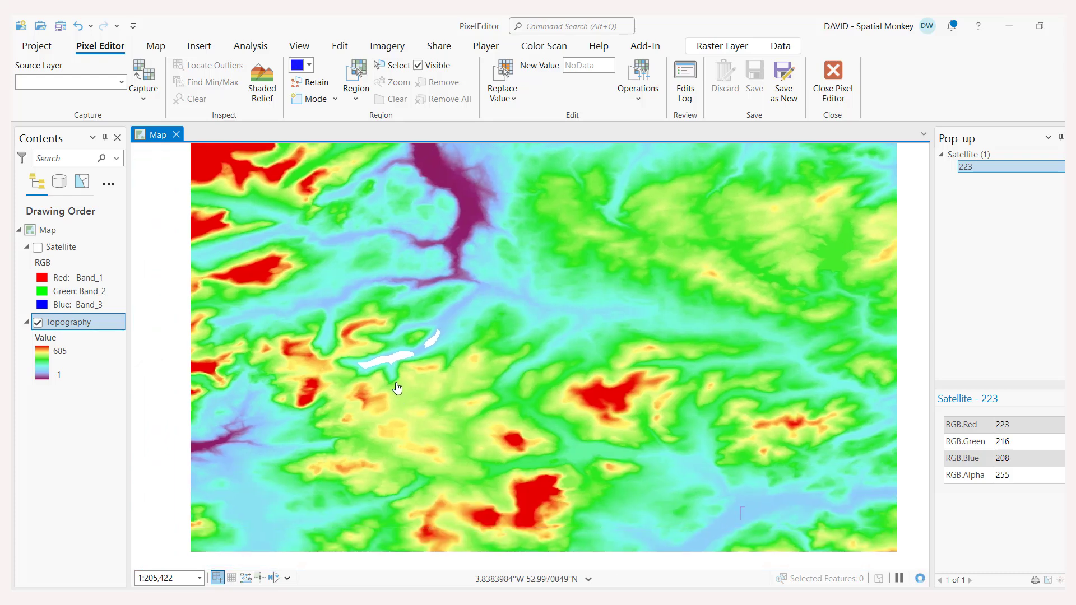
{"action": "scroll", "coordinate": [398, 392], "scroll_direction": "up", "scroll_amount": 4}
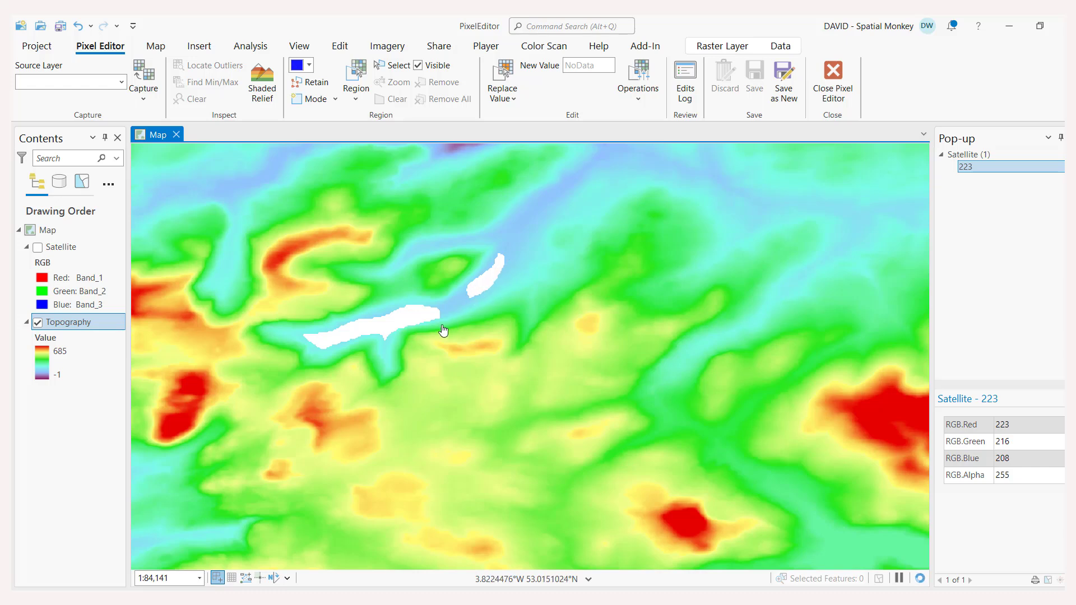
{"action": "key", "text": "Left"}
{"action": "key", "text": "Down"}
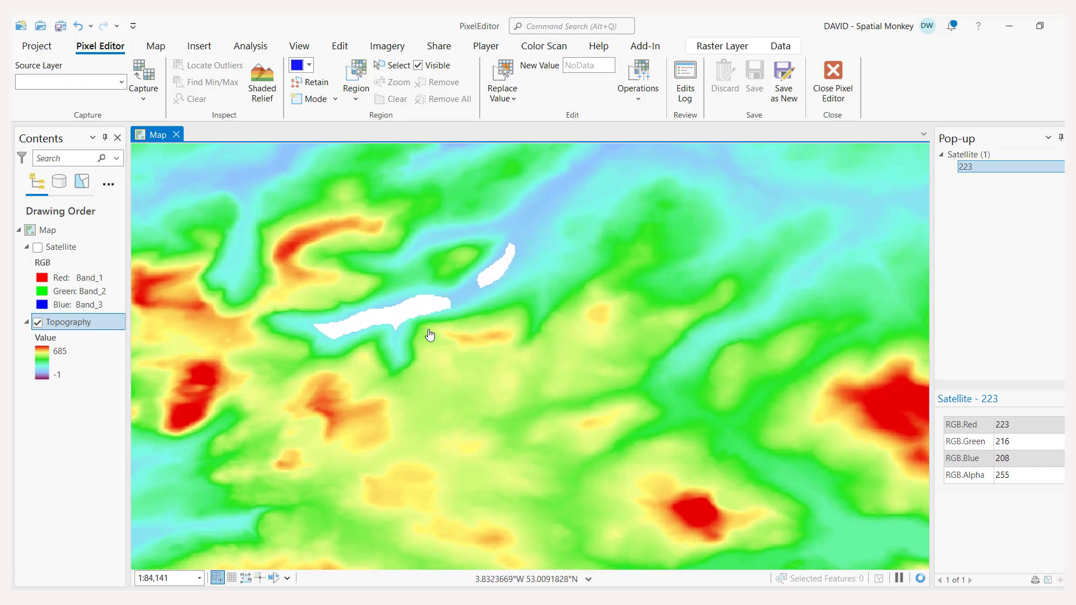
{"action": "key", "text": "Down"}
{"action": "scroll", "coordinate": [433, 303], "scroll_direction": "up", "scroll_amount": 2}
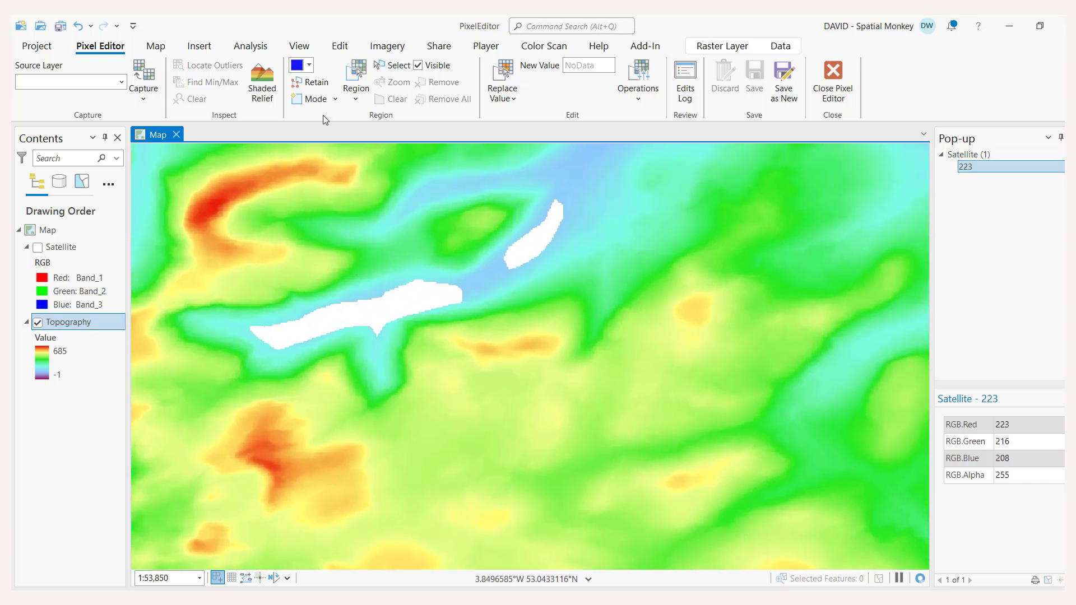
Start a polygon region tracing along the bottom of the large white void.
{"action": "left_click", "coordinate": [356, 96]}
{"action": "left_click", "coordinate": [382, 153]}
{"action": "left_click", "coordinate": [321, 300]}
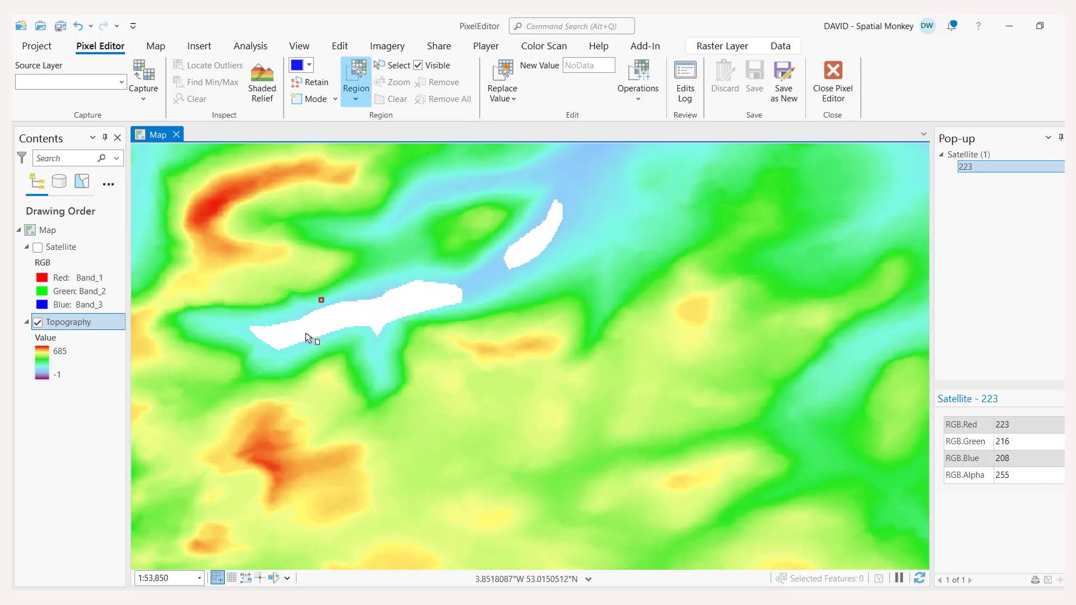
{"action": "left_click", "coordinate": [246, 324]}
{"action": "left_click", "coordinate": [247, 336]}
{"action": "left_click", "coordinate": [268, 353]}
{"action": "left_click", "coordinate": [320, 344]}
{"action": "left_click", "coordinate": [363, 327]}
{"action": "left_click", "coordinate": [376, 341]}
{"action": "left_click", "coordinate": [396, 326]}
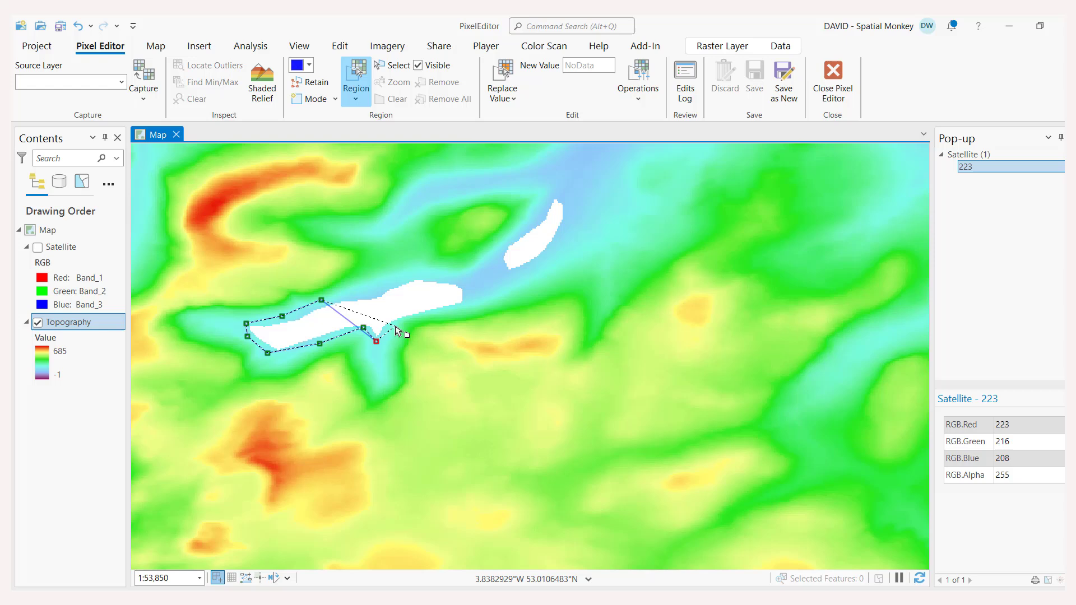
{"action": "left_click", "coordinate": [462, 308]}
Continue the outline around the smaller void and close it above the large void.
{"action": "left_click", "coordinate": [546, 258]}
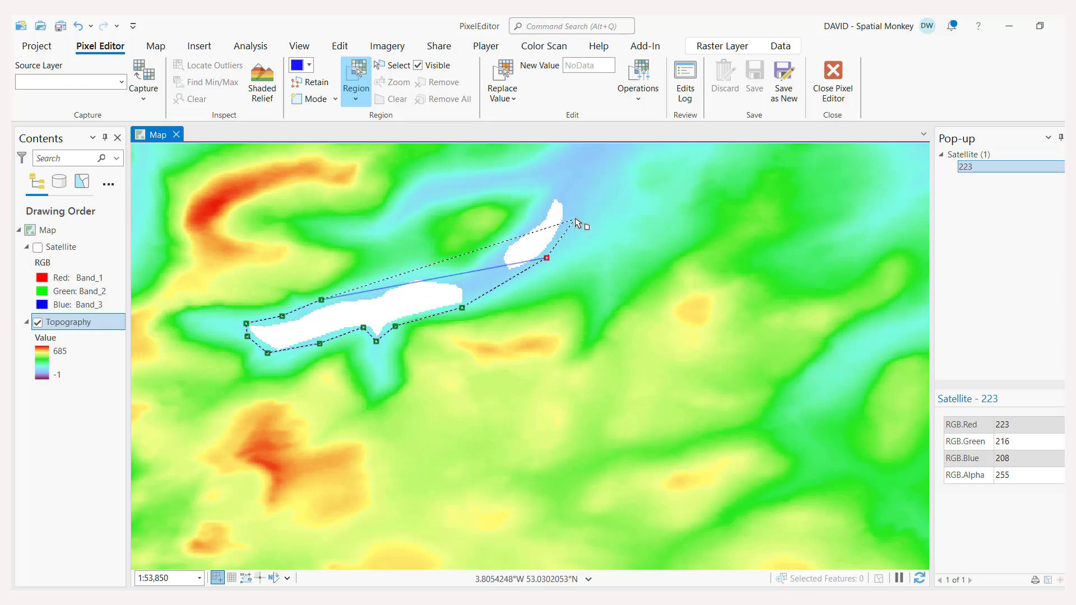
{"action": "left_click", "coordinate": [576, 219]}
{"action": "left_click", "coordinate": [567, 199]}
{"action": "left_click", "coordinate": [554, 192]}
{"action": "left_click", "coordinate": [544, 206]}
{"action": "left_click", "coordinate": [526, 227]}
{"action": "left_click", "coordinate": [486, 255]}
{"action": "left_click", "coordinate": [432, 276]}
{"action": "left_click", "coordinate": [394, 276]}
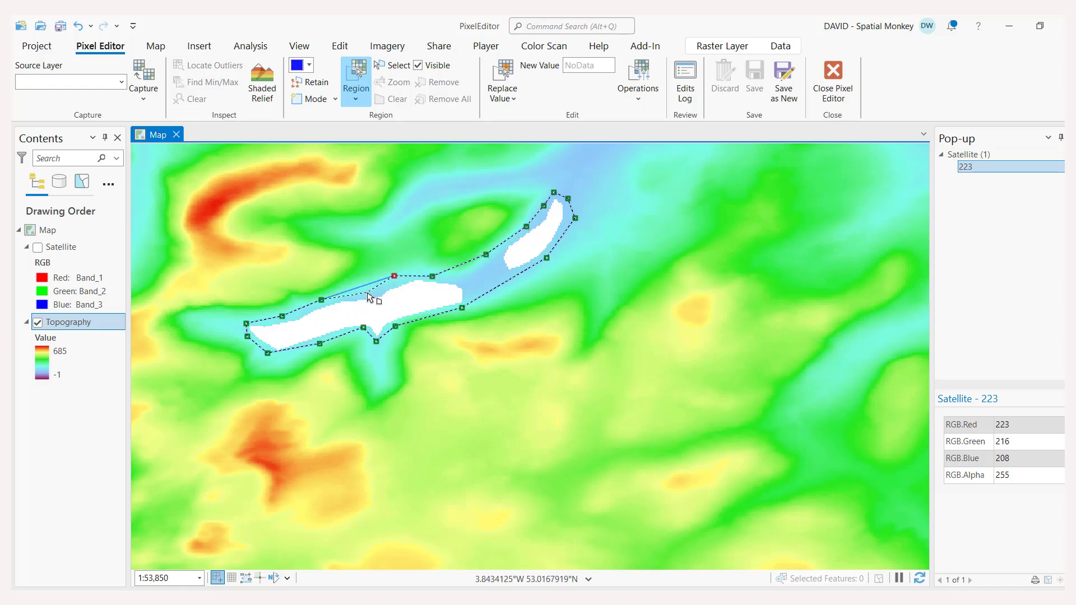
{"action": "double_click", "coordinate": [369, 296]}
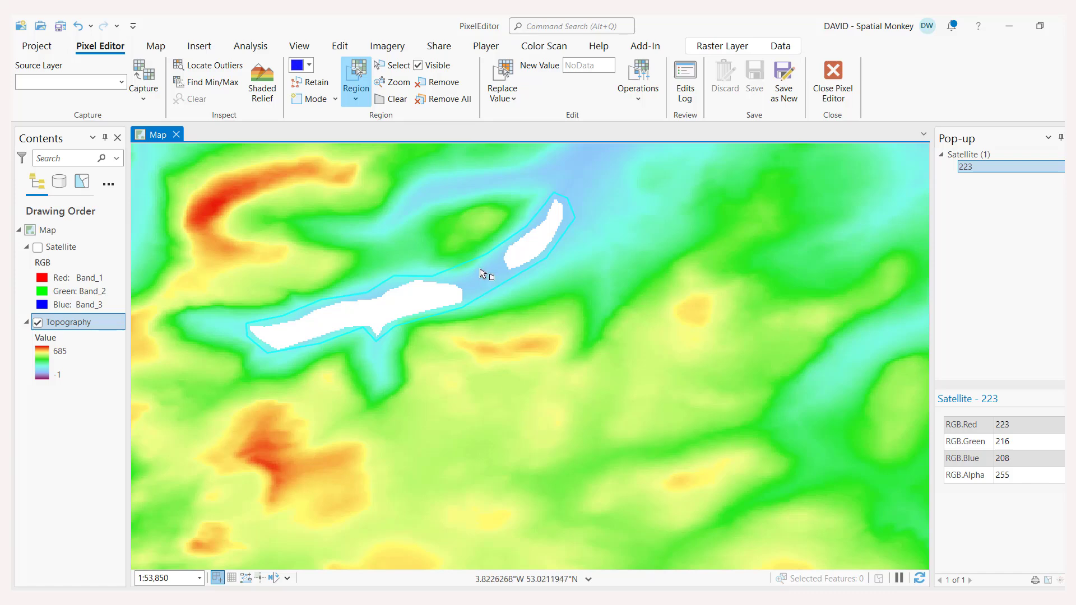
Apply Fill Voids to the region enclosing both voids.
{"action": "left_click", "coordinate": [638, 96]}
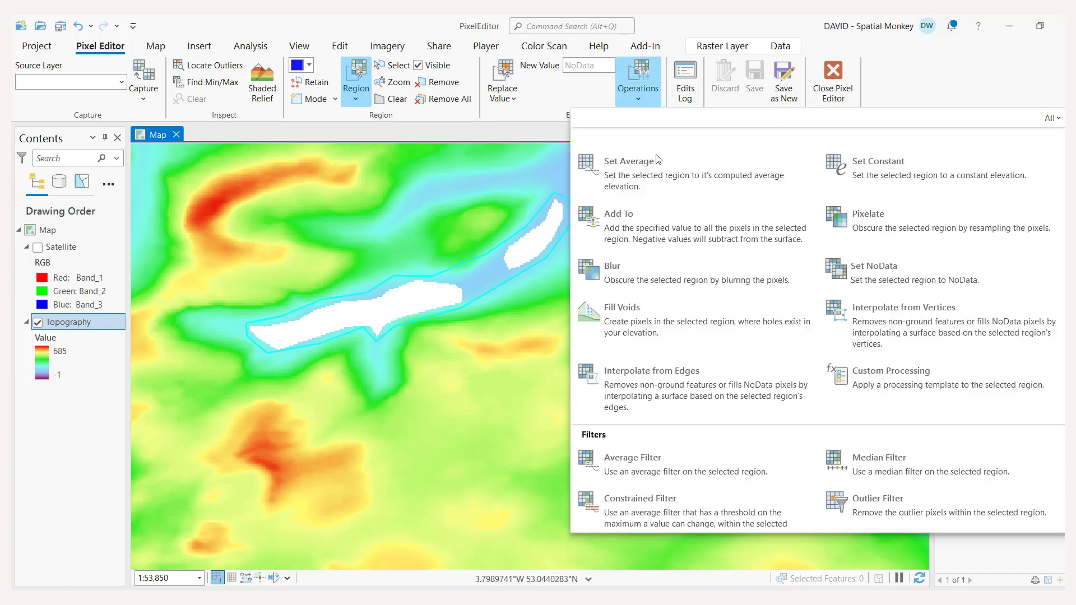
{"action": "left_click", "coordinate": [632, 326]}
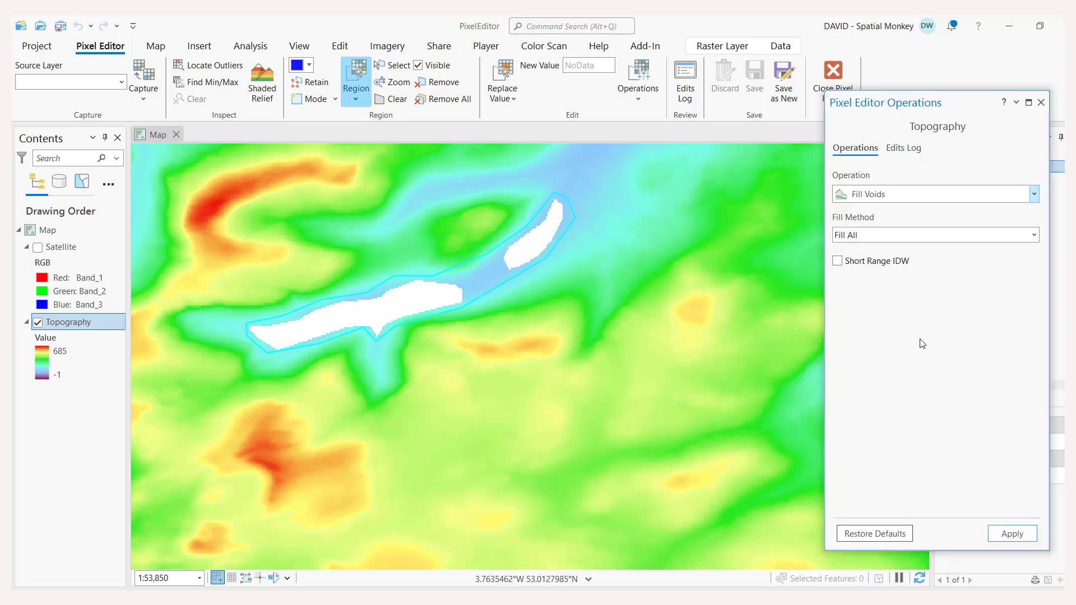
{"action": "left_click", "coordinate": [1013, 535]}
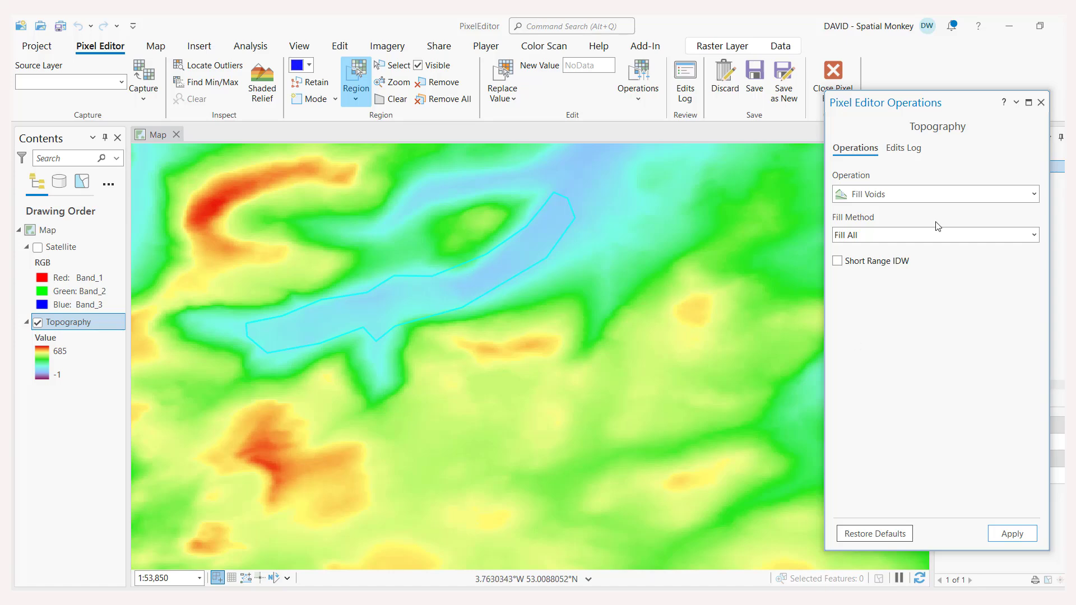
Zoom to the full Topography raster, then pan and zoom onto its top edge.
{"action": "left_click", "coordinate": [1041, 103]}
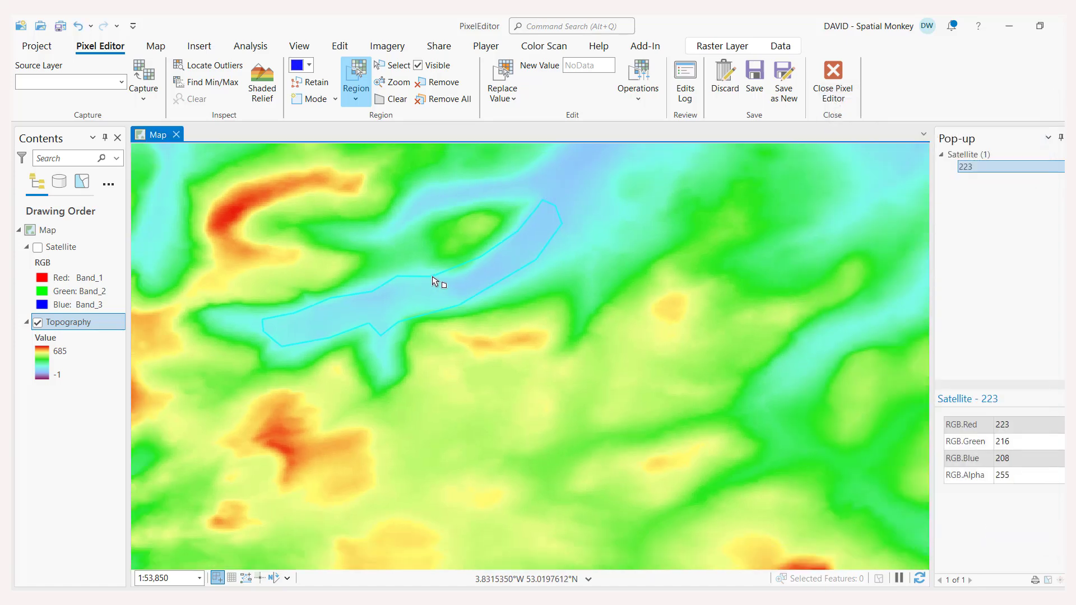
{"action": "scroll", "coordinate": [436, 280], "scroll_direction": "down", "scroll_amount": 3}
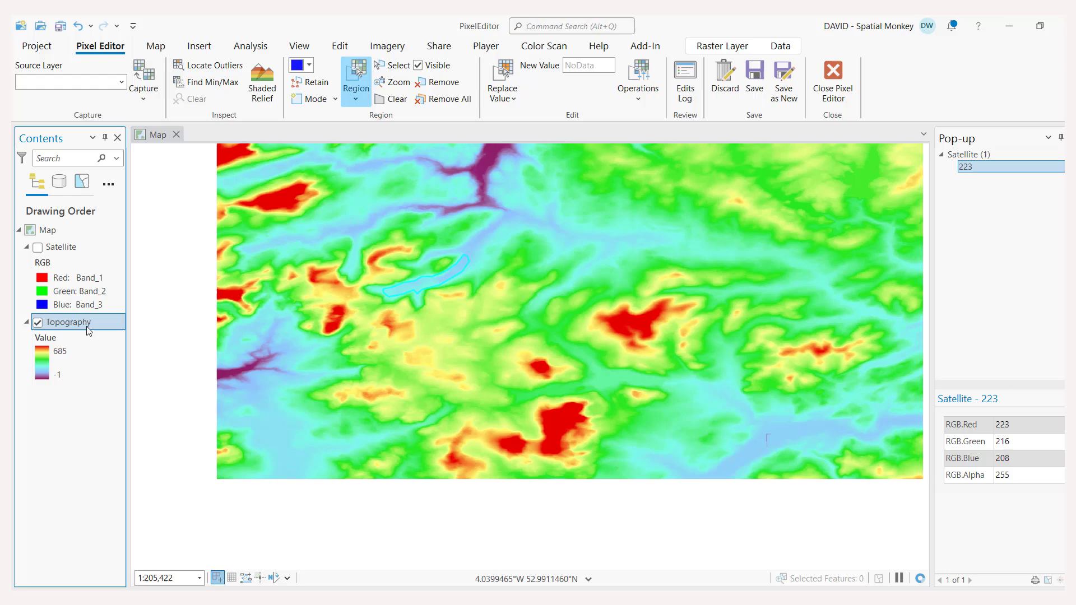
{"action": "right_click", "coordinate": [79, 320]}
{"action": "left_click", "coordinate": [135, 315]}
{"action": "scroll", "coordinate": [295, 253], "scroll_direction": "up", "scroll_amount": 6}
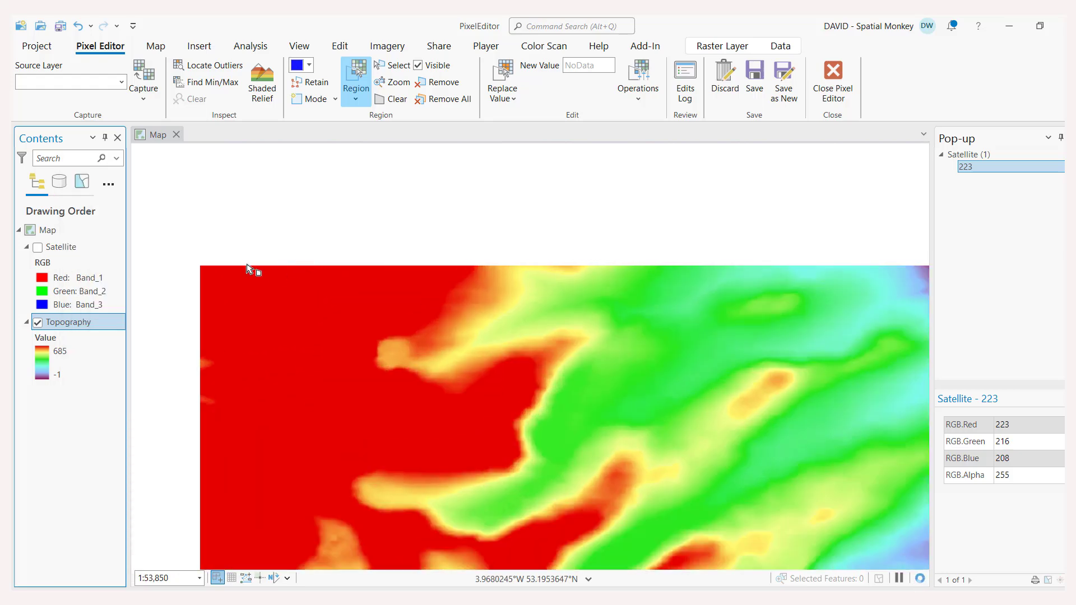
{"action": "left_click_drag", "start_coordinate": [282, 263], "coordinate": [344, 570]}
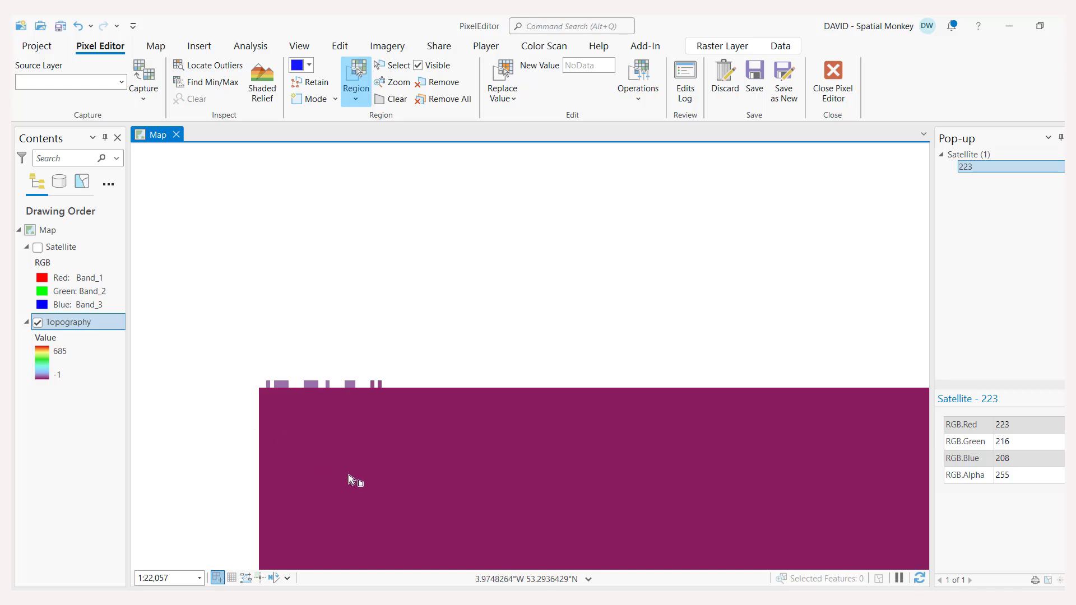
{"action": "scroll", "coordinate": [348, 480], "scroll_direction": "up", "scroll_amount": 2}
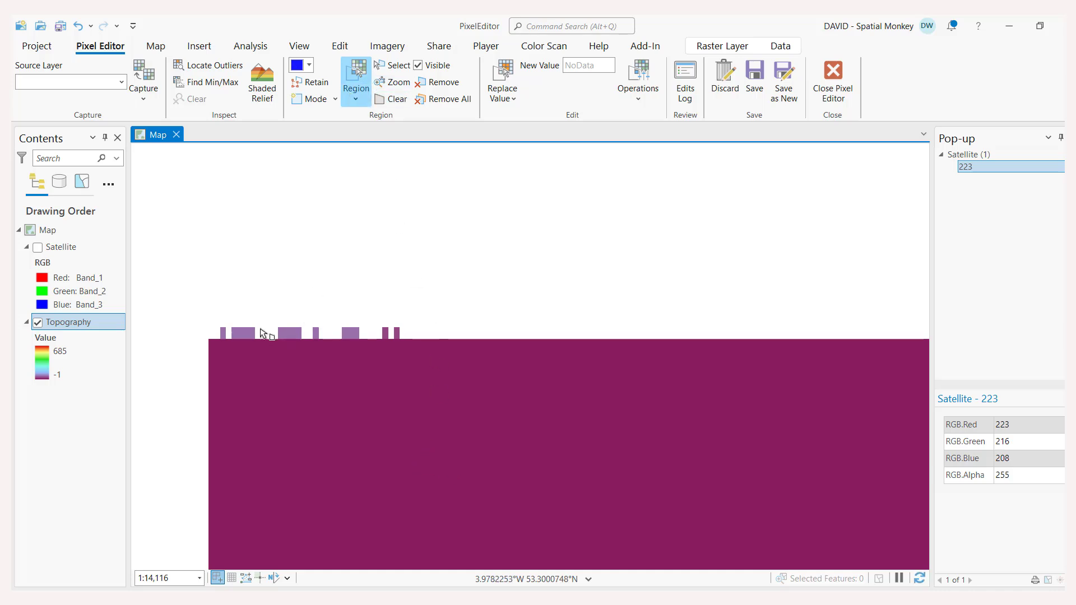
Set the stray blocks along the Topography top edge to NoData using a rectangle region.
{"action": "left_click", "coordinate": [348, 101]}
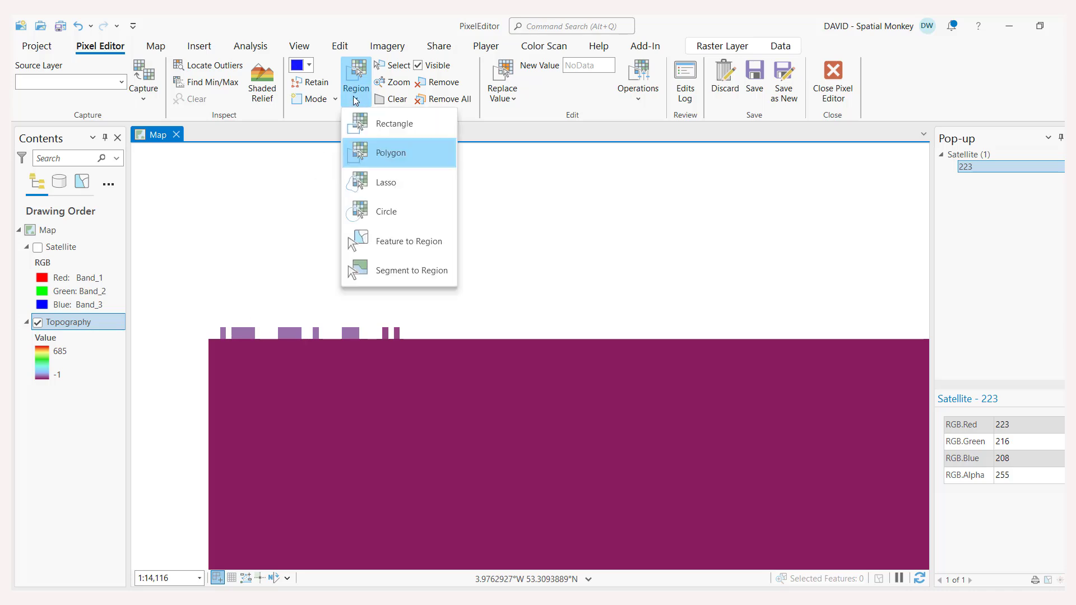
{"action": "left_click", "coordinate": [388, 125]}
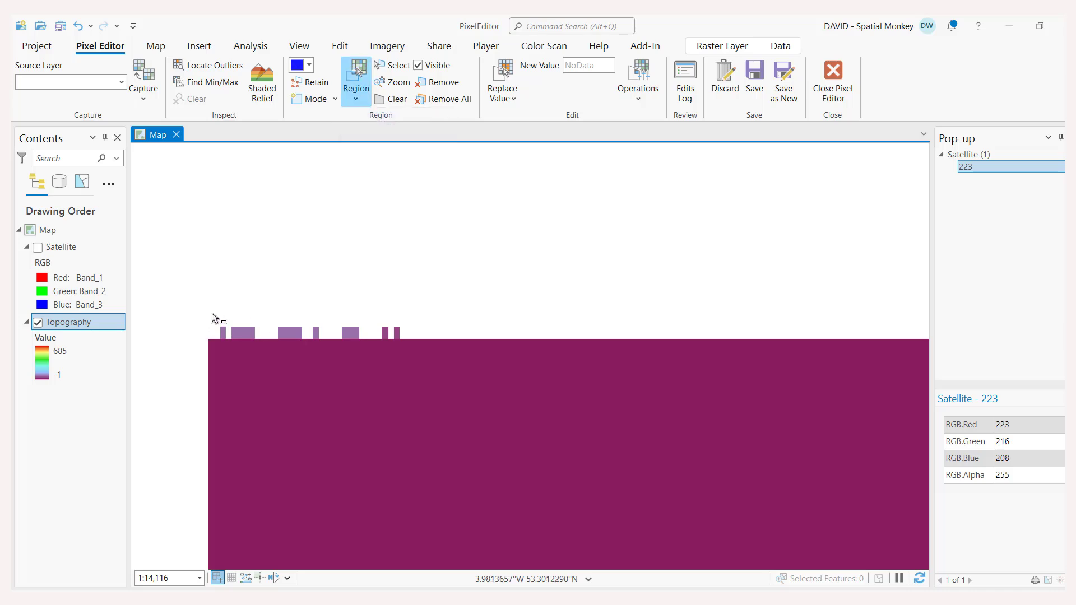
{"action": "mouse_move", "coordinate": [212, 312]}
{"action": "left_mouse_down"}
{"action": "mouse_move", "coordinate": [212, 336]}
{"action": "mouse_move", "coordinate": [428, 335]}
{"action": "left_mouse_up"}
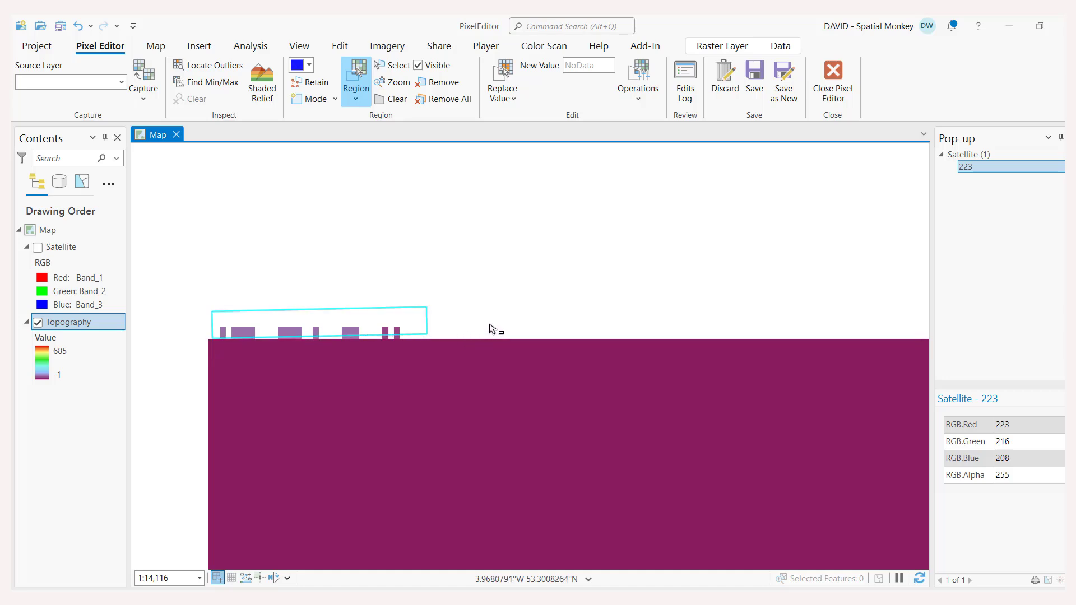
{"action": "left_click", "coordinate": [648, 101]}
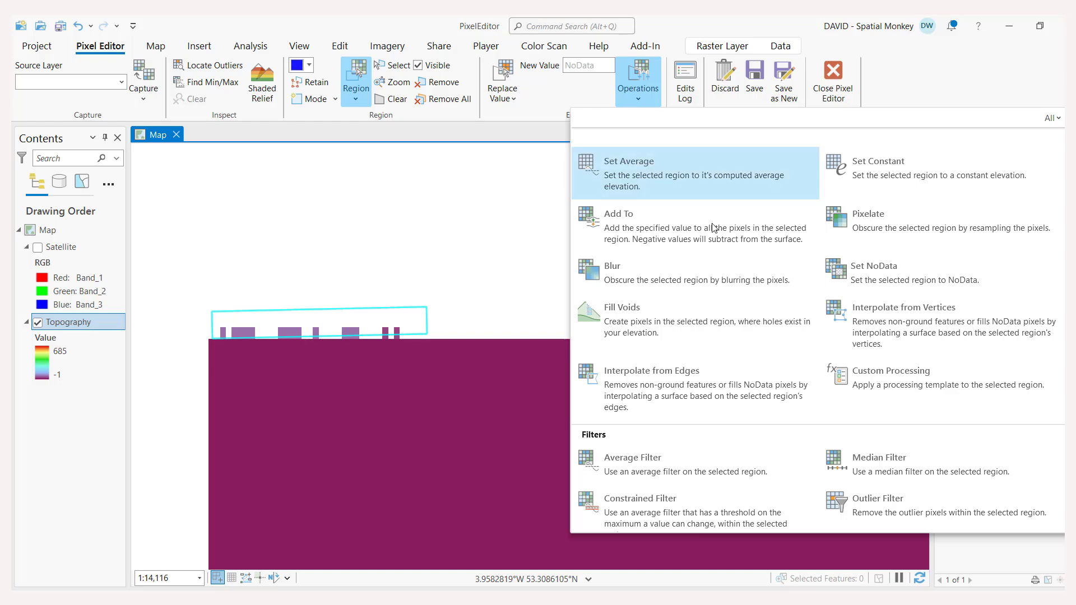
{"action": "left_click", "coordinate": [868, 280]}
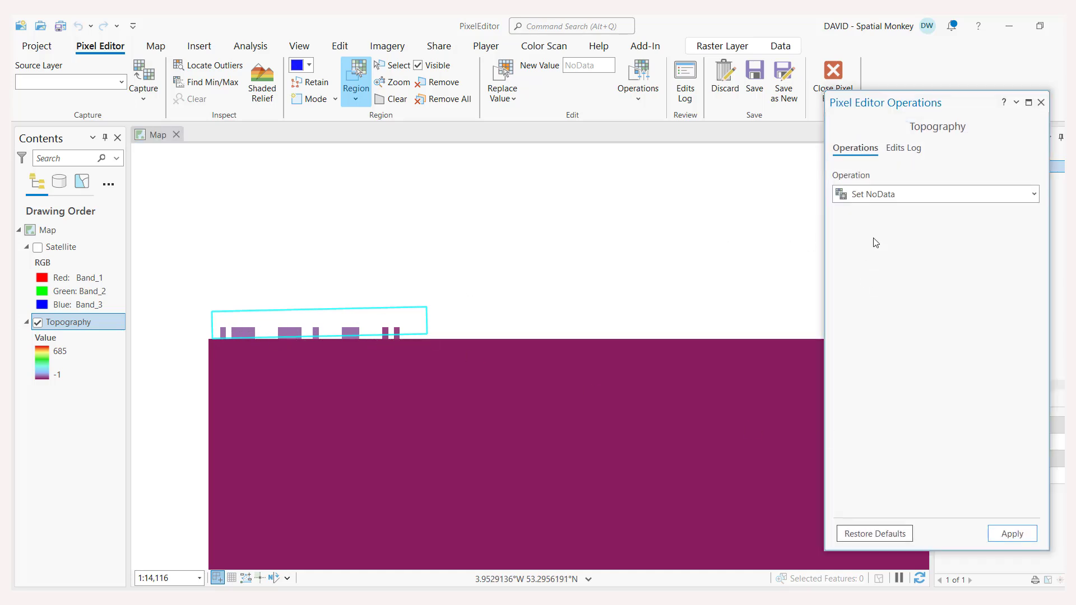
{"action": "left_click", "coordinate": [1007, 533]}
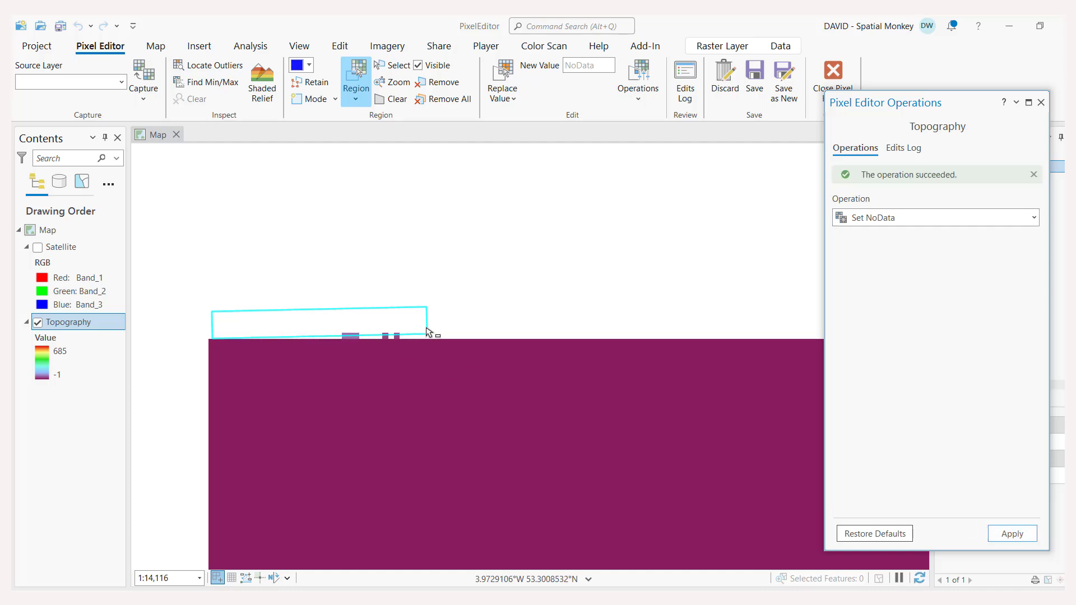
{"action": "left_click", "coordinate": [438, 82]}
Enclose the remaining top-edge blocks in a polygon region and set them to NoData too.
{"action": "left_click", "coordinate": [329, 317]}
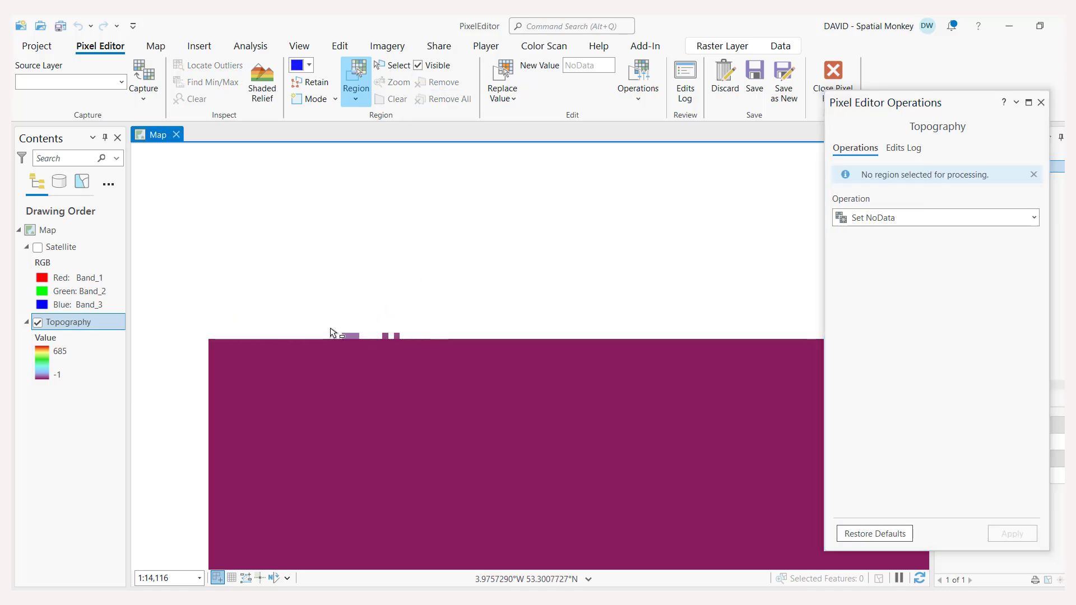
{"action": "left_click", "coordinate": [330, 343]}
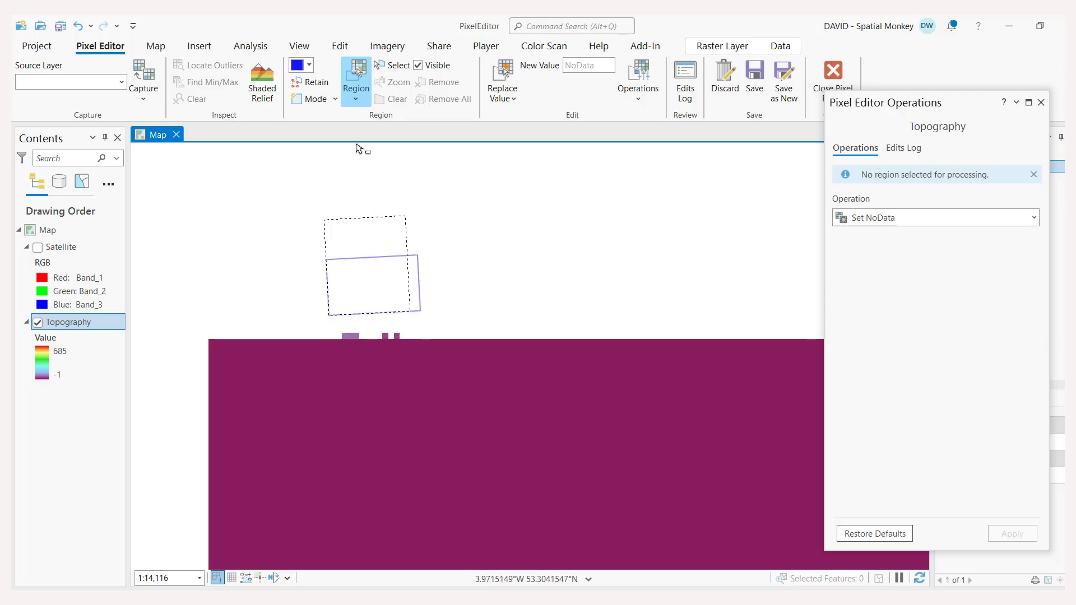
{"action": "left_click", "coordinate": [366, 104]}
{"action": "left_click", "coordinate": [372, 157]}
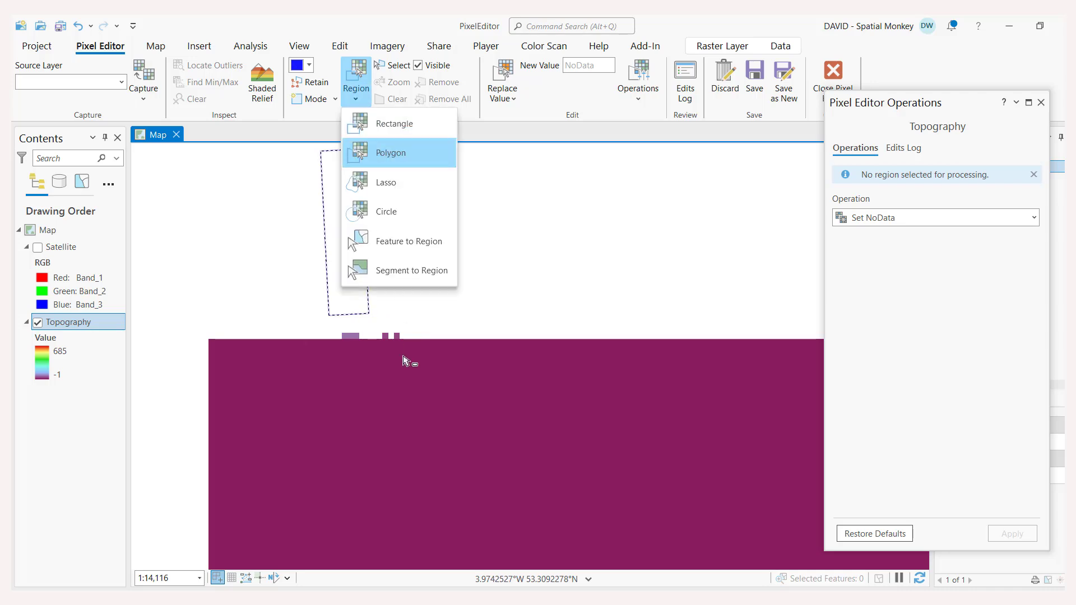
{"action": "left_click", "coordinate": [339, 337]}
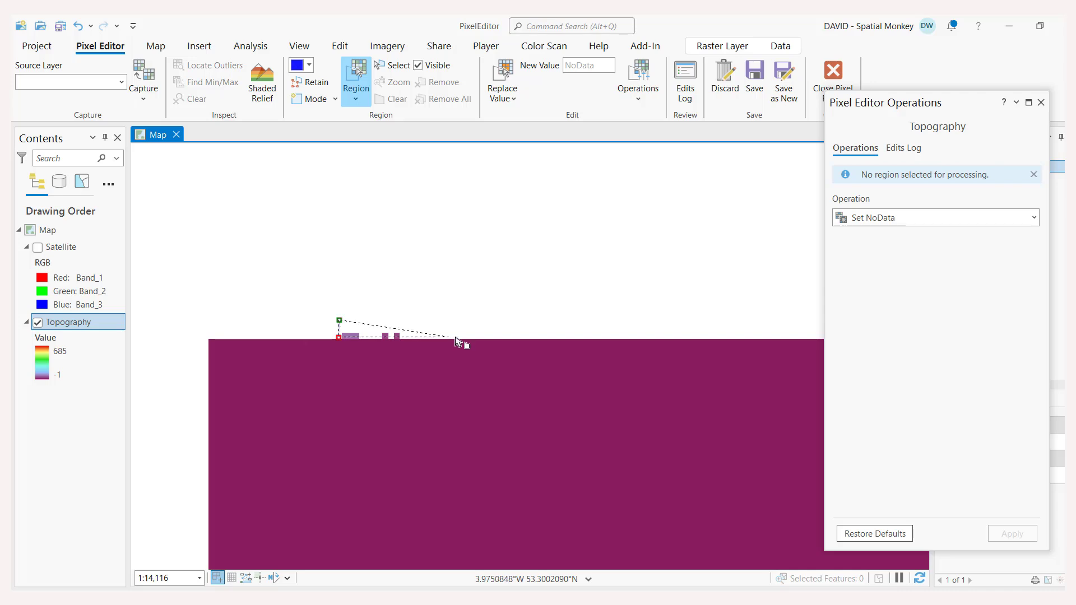
{"action": "left_click", "coordinate": [414, 338]}
{"action": "double_click", "coordinate": [415, 319]}
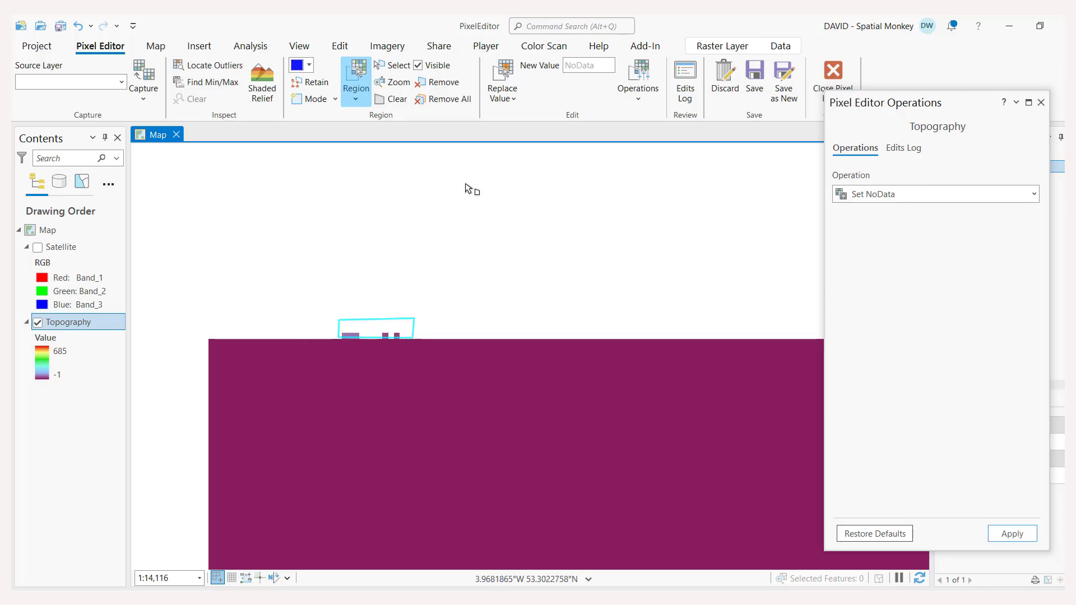
{"action": "left_click", "coordinate": [1018, 535]}
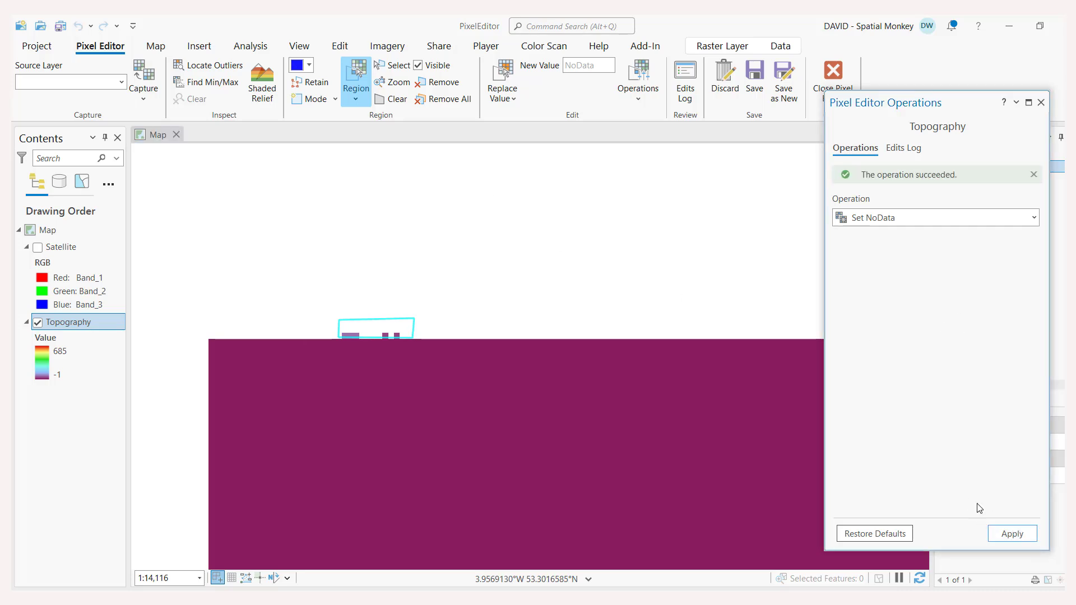
{"action": "left_click", "coordinate": [437, 82]}
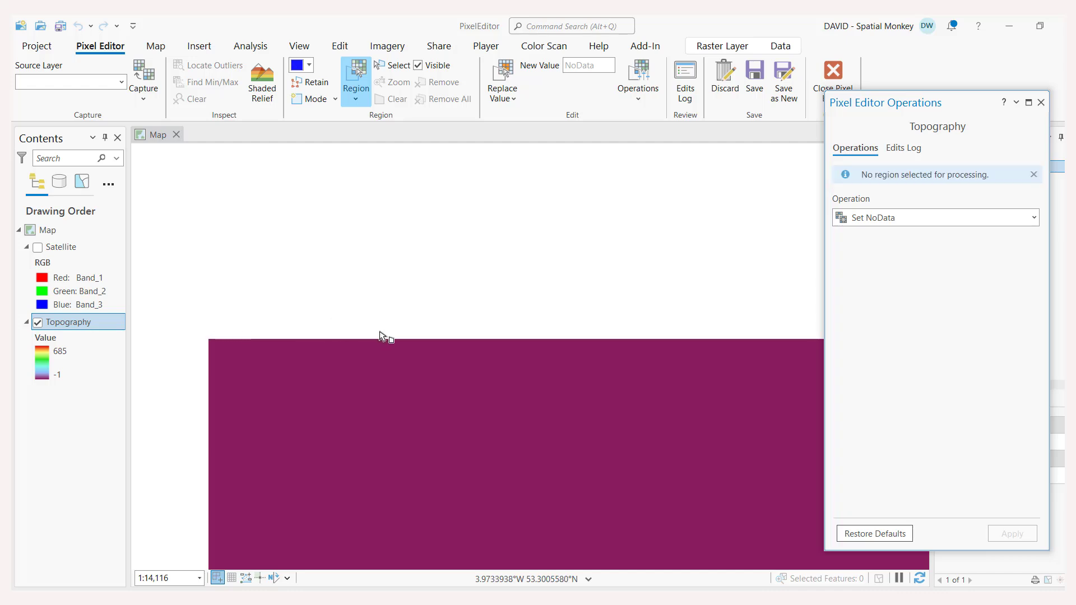
{"action": "right_click", "coordinate": [80, 326]}
Zoom to the Topography layer, close in on the L-shaped strip, and identify the neighbouring elevation of 160.
{"action": "left_click", "coordinate": [111, 316]}
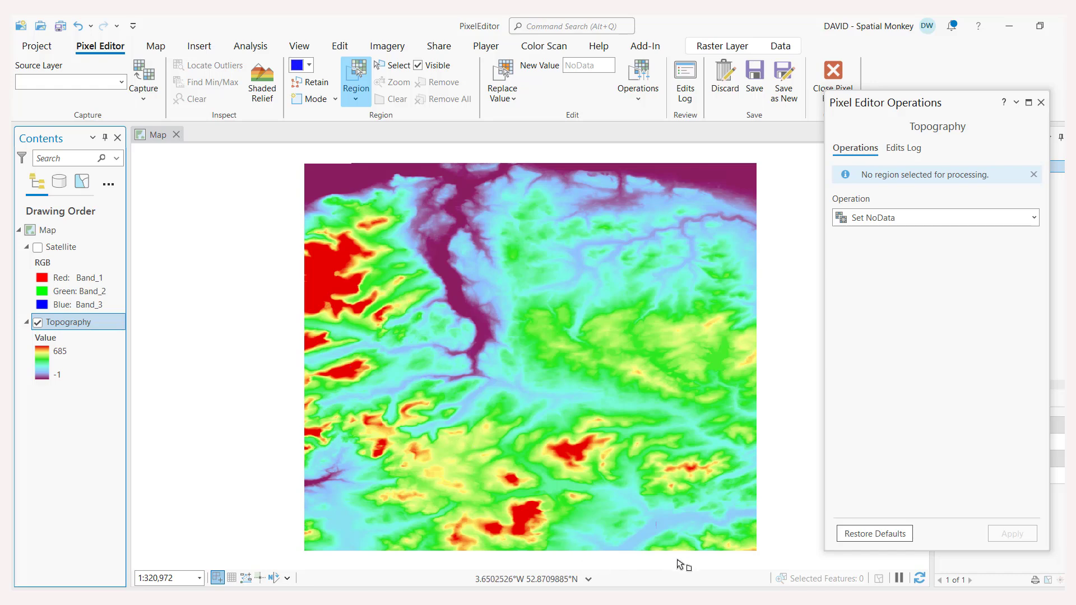
{"action": "scroll", "coordinate": [707, 557], "scroll_direction": "up", "scroll_amount": 5}
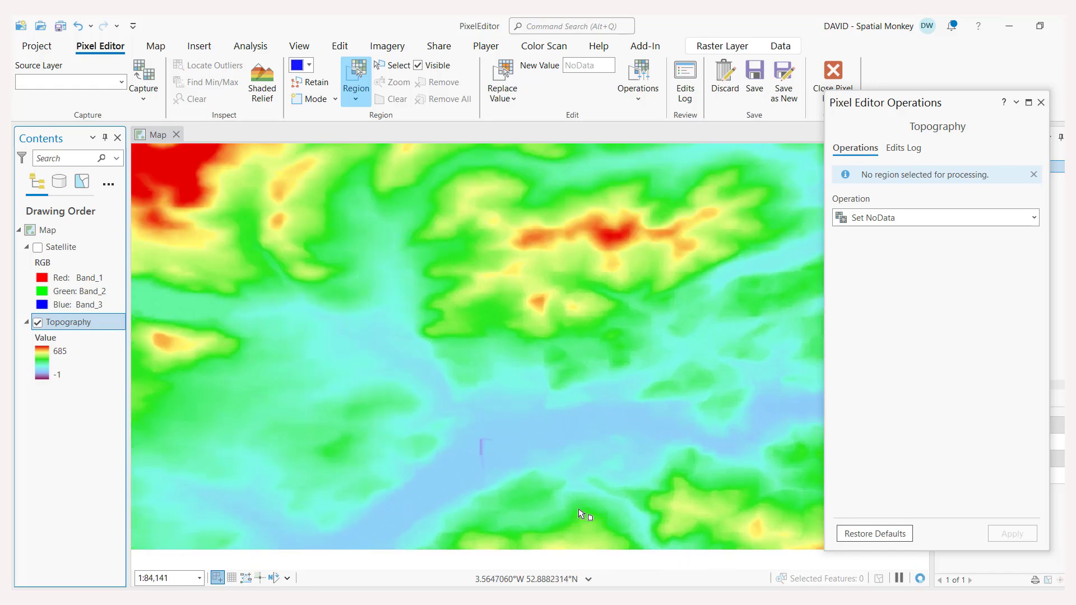
{"action": "scroll", "coordinate": [493, 499], "scroll_direction": "up", "scroll_amount": 3}
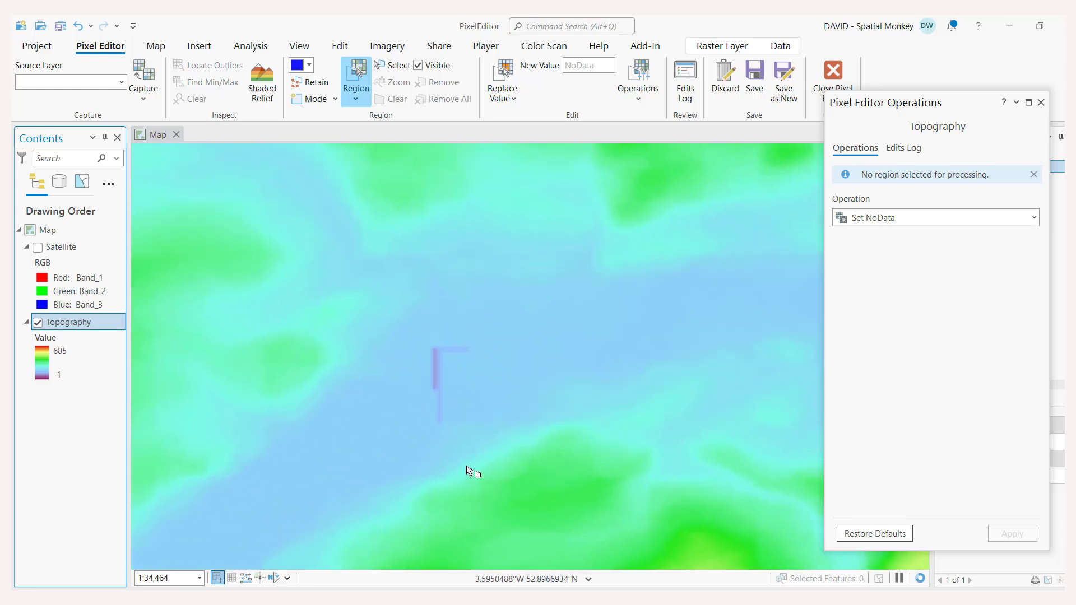
{"action": "scroll", "coordinate": [452, 426], "scroll_direction": "up", "scroll_amount": 2}
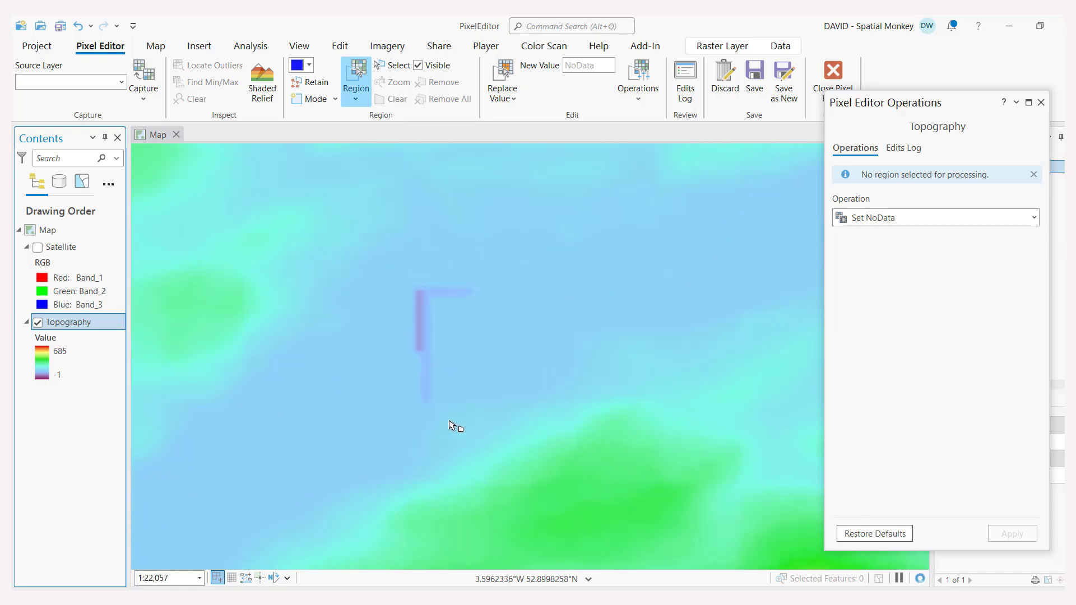
{"action": "left_click", "coordinate": [1041, 103]}
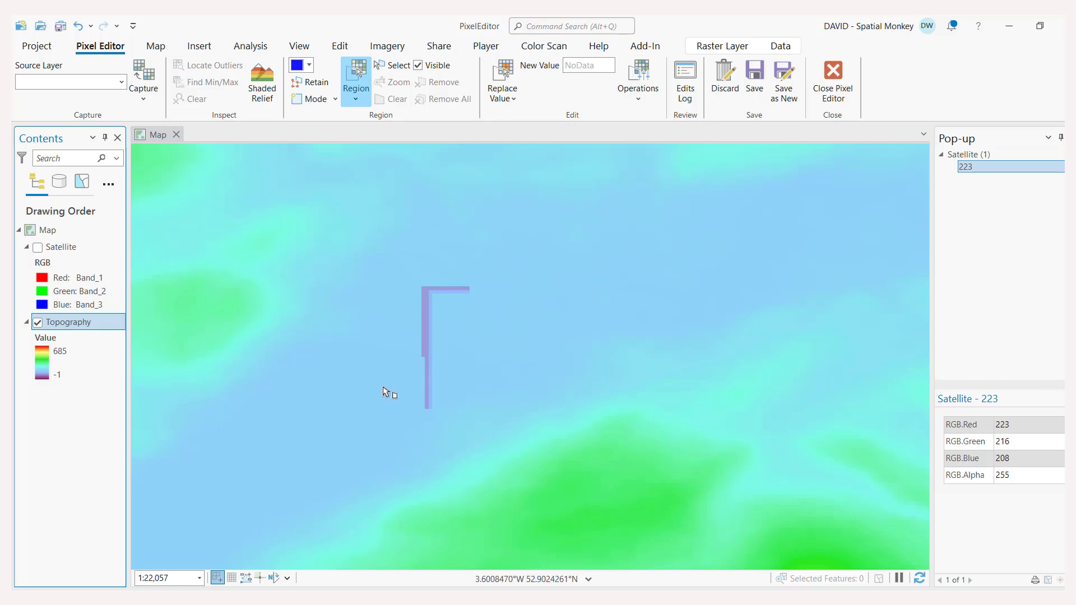
{"action": "left_click", "coordinate": [411, 359]}
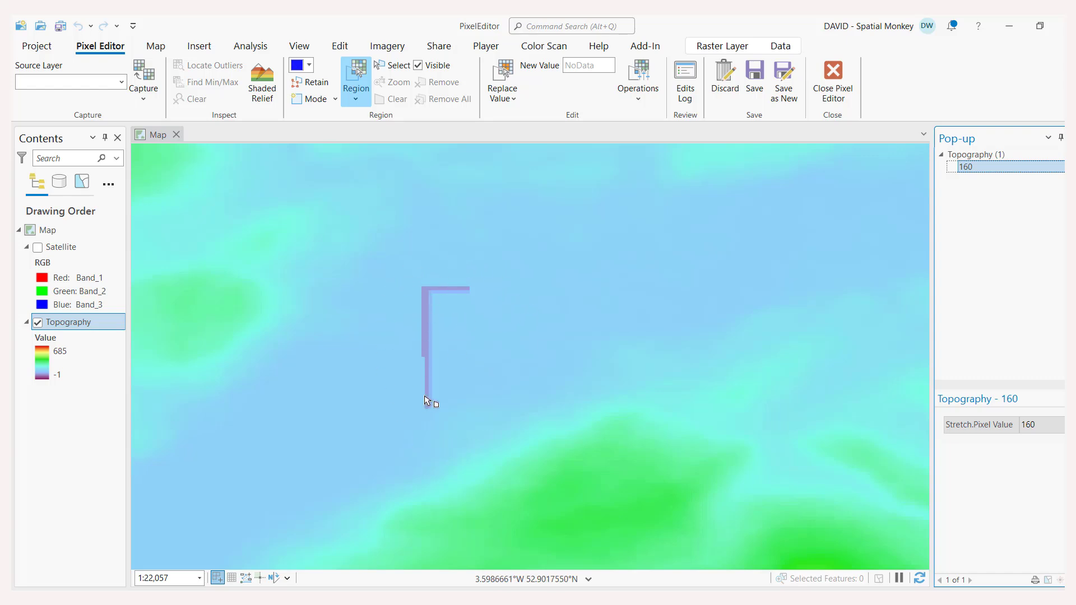
Use Replace Value Within a polygon traced around the L-shaped strip to fill it with 160, then save.
{"action": "left_click", "coordinate": [587, 66]}
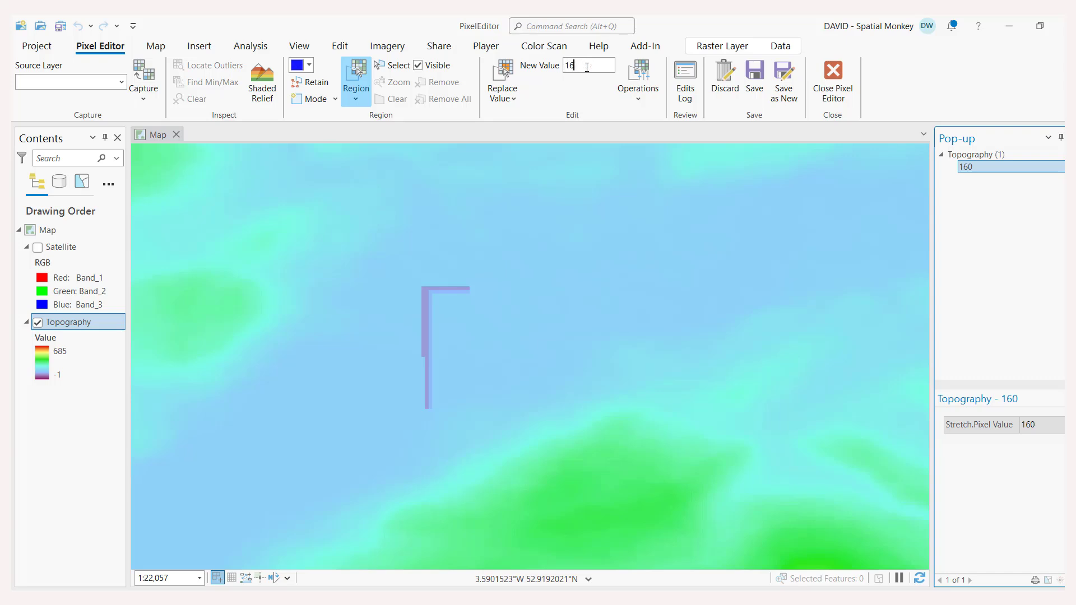
{"action": "left_click", "coordinate": [511, 99]}
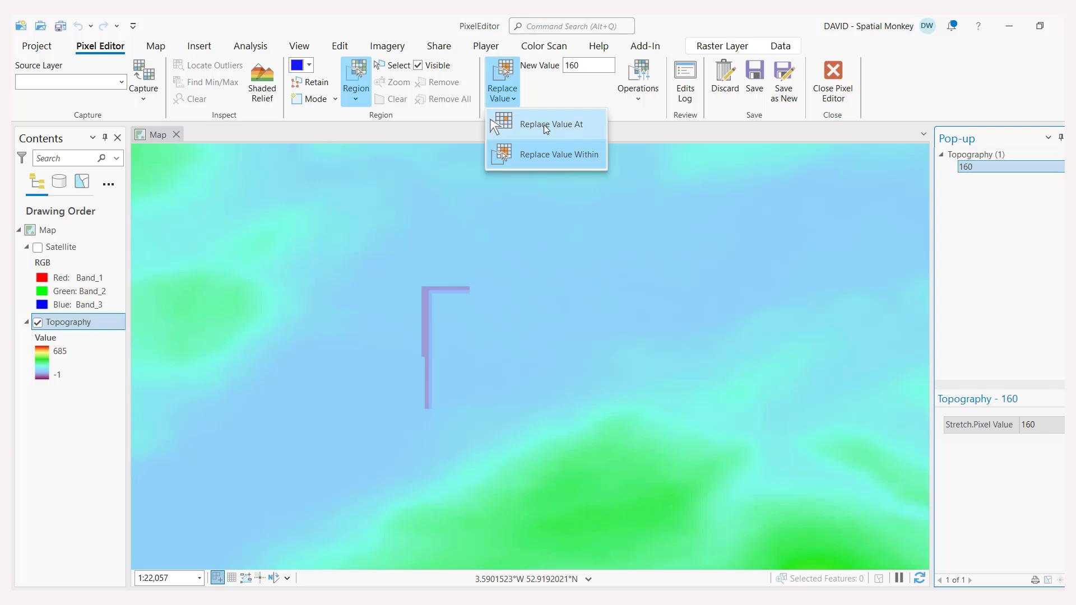
{"action": "left_click", "coordinate": [535, 157]}
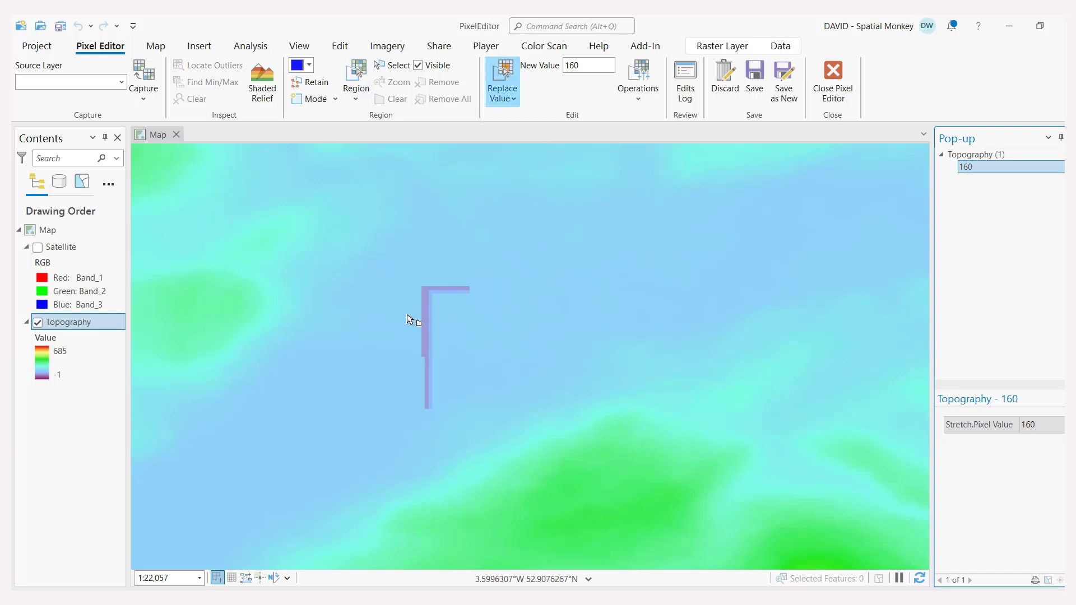
{"action": "left_click", "coordinate": [413, 279]}
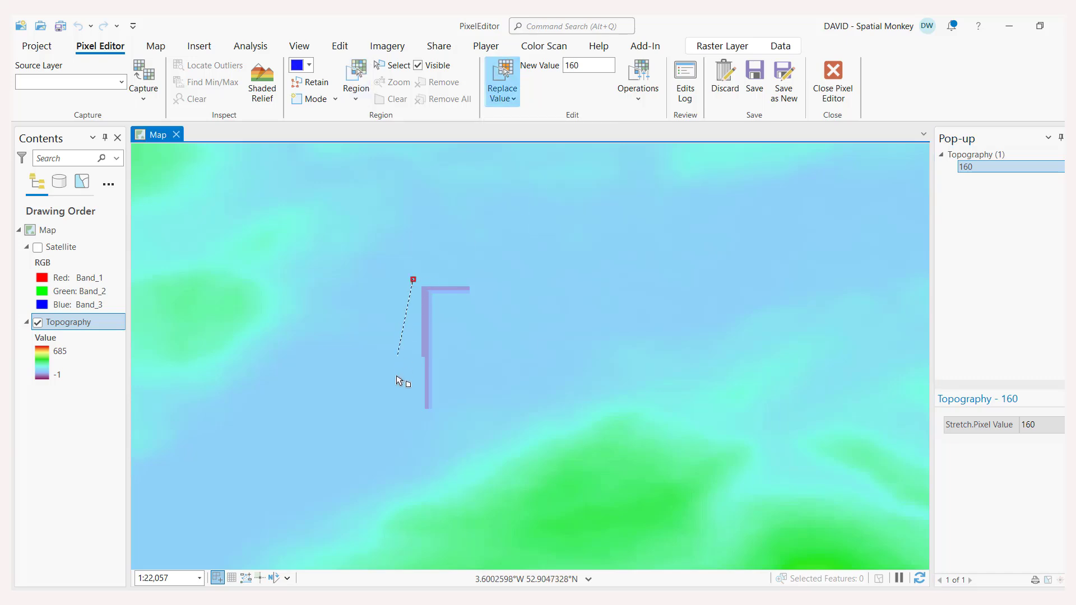
{"action": "left_click", "coordinate": [421, 409]}
{"action": "left_click", "coordinate": [436, 411]}
{"action": "left_click", "coordinate": [434, 297]}
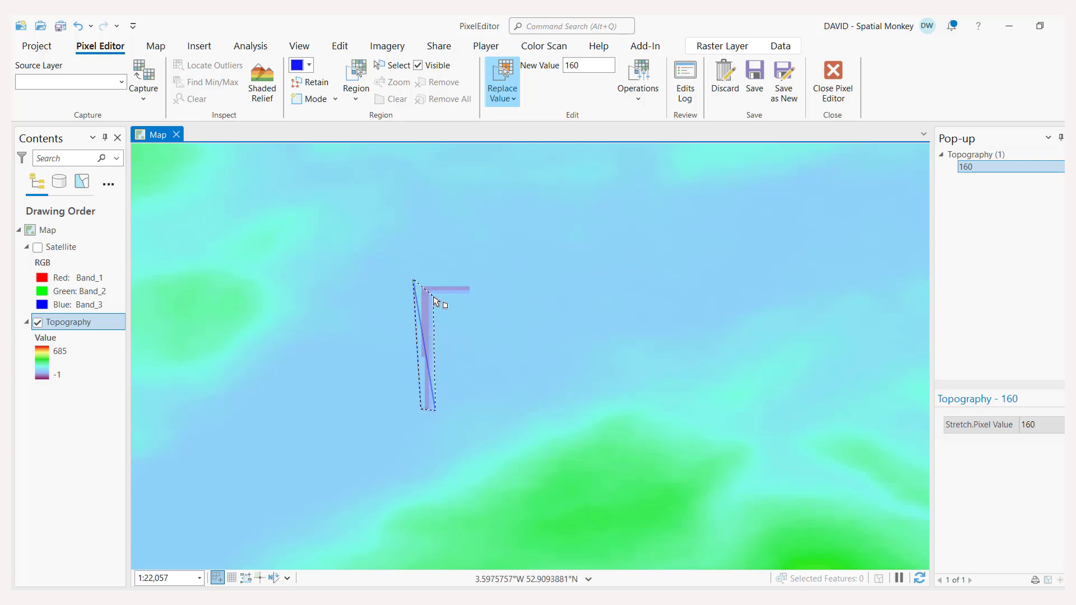
{"action": "left_click", "coordinate": [476, 298]}
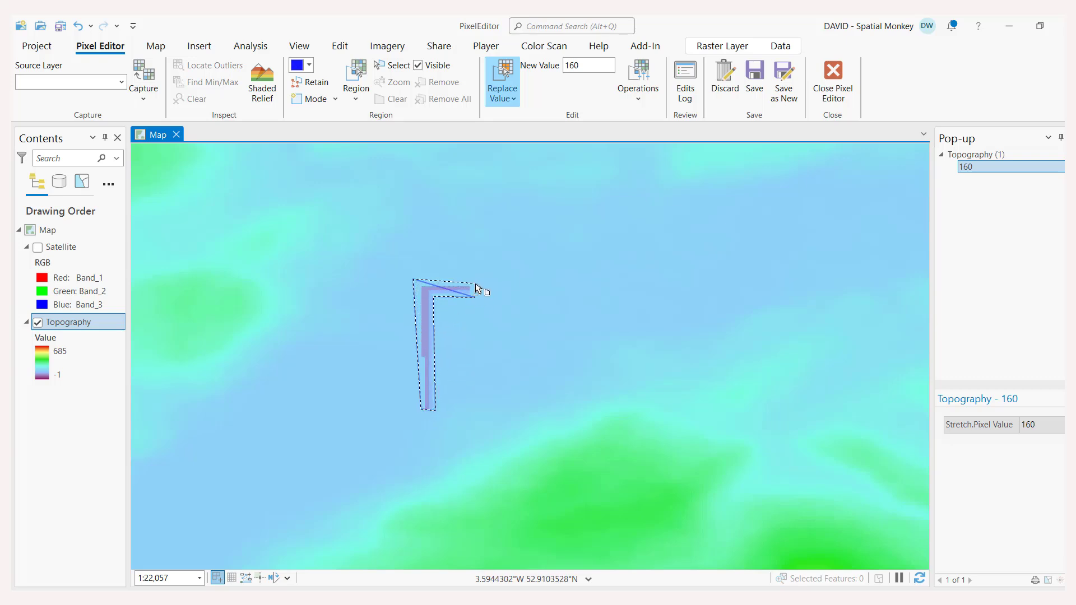
{"action": "double_click", "coordinate": [476, 285]}
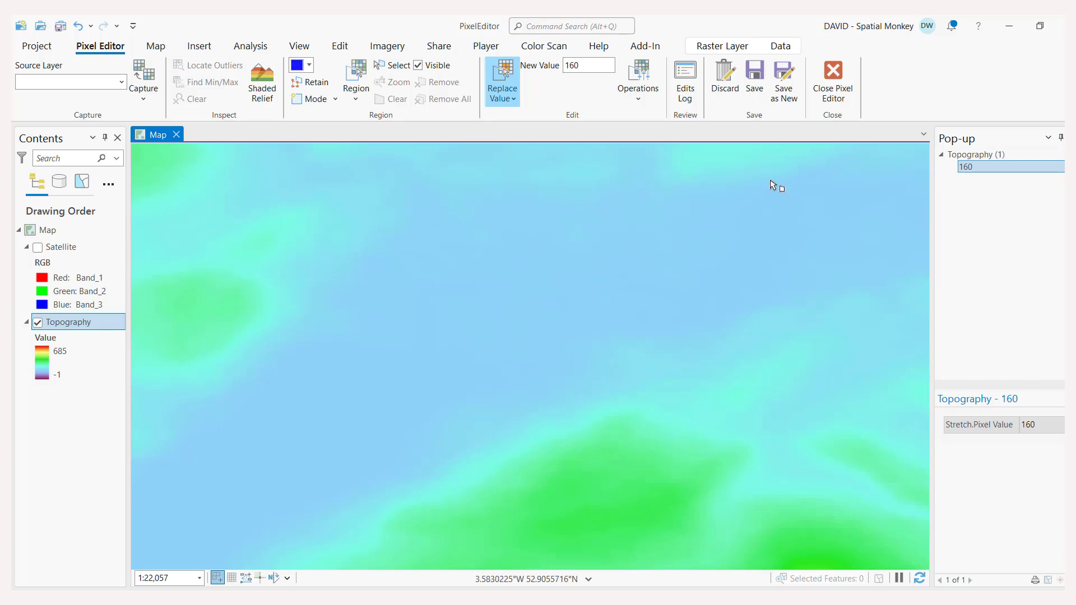
{"action": "left_click", "coordinate": [757, 92]}
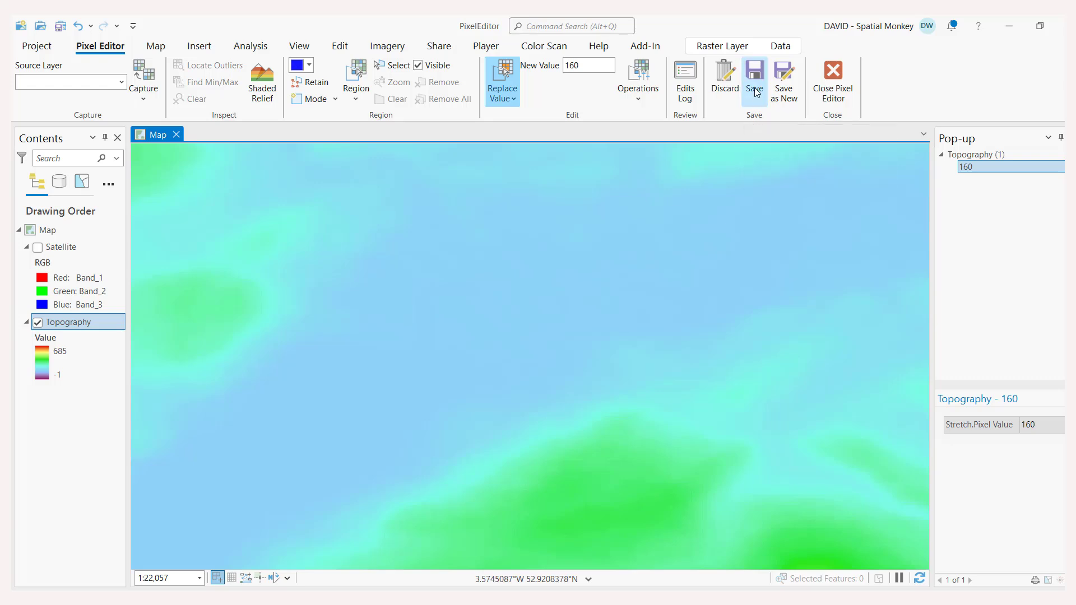